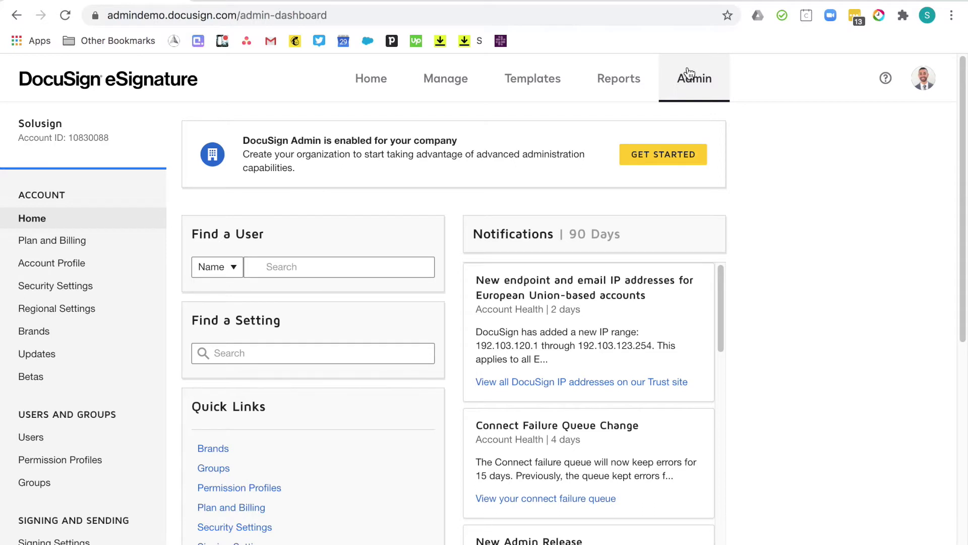
Open the account's Regional Settings, where Pacific Time (US & Canada) is the default time zone.
left_click(53, 313)
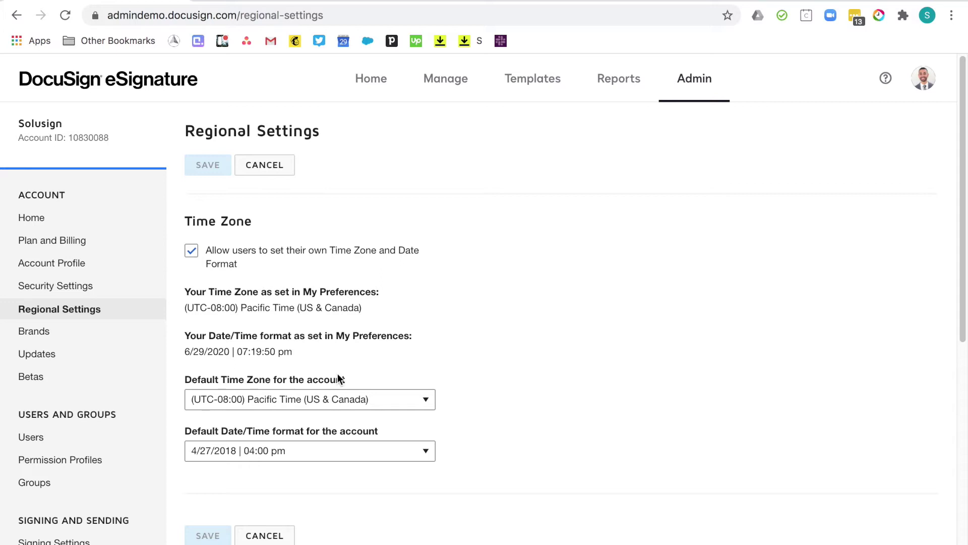
Create a new brand named Solusign on the Brands page.
left_click(50, 333)
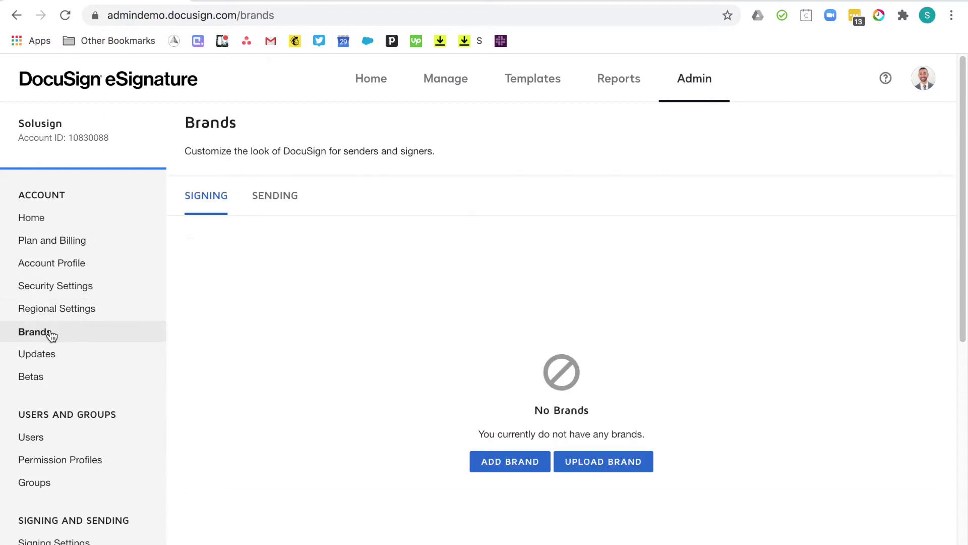
left_click(478, 462)
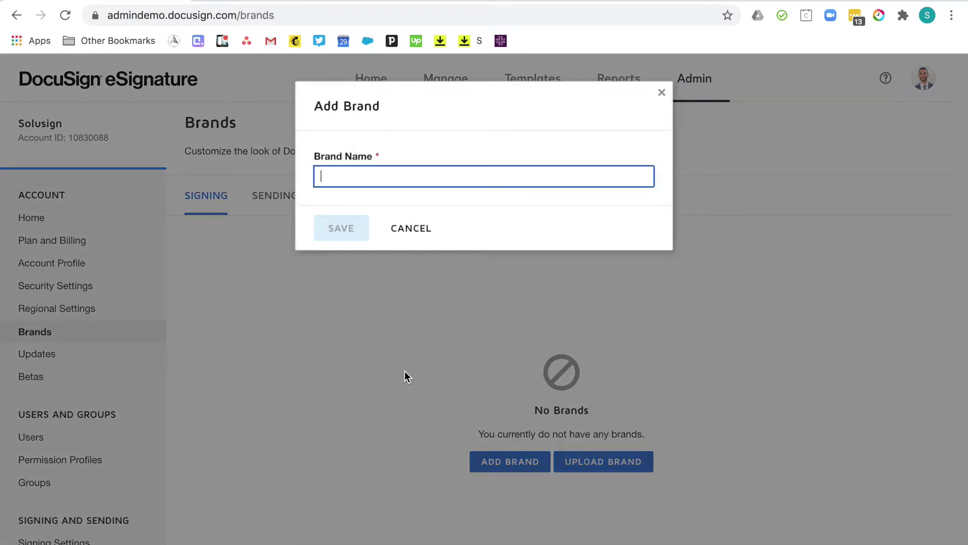
type("Solusign")
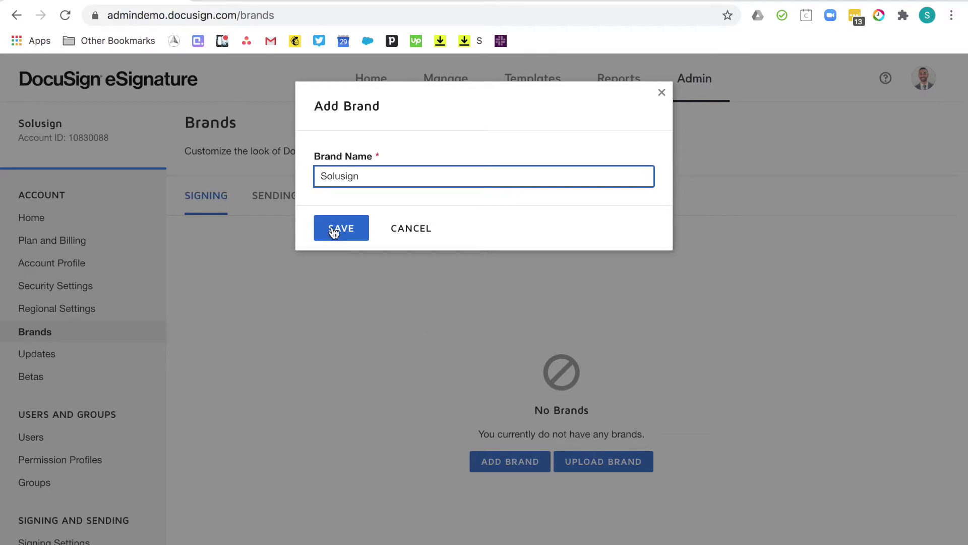
left_click(335, 231)
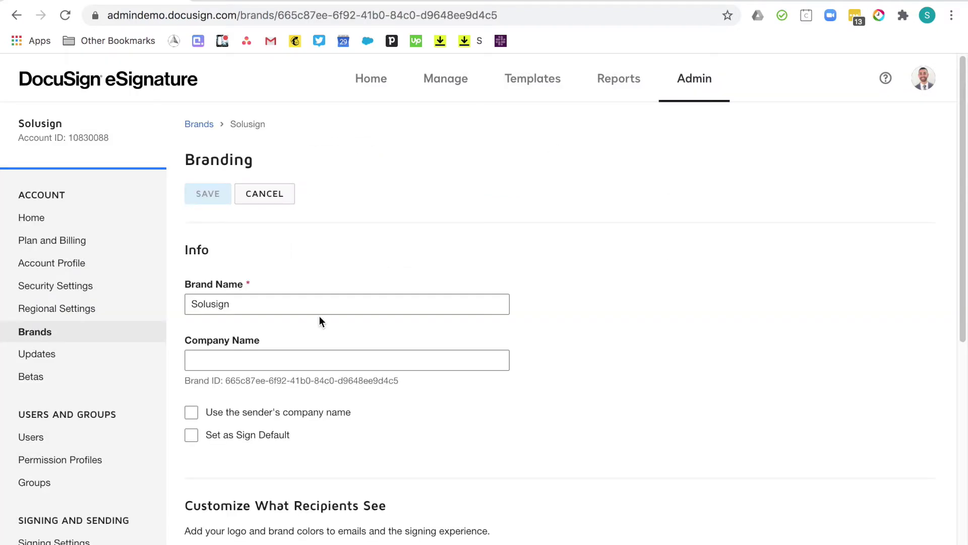
Give the Solusign brand company name Solusign and make it the signing default.
left_click(272, 356)
type("Solusign")
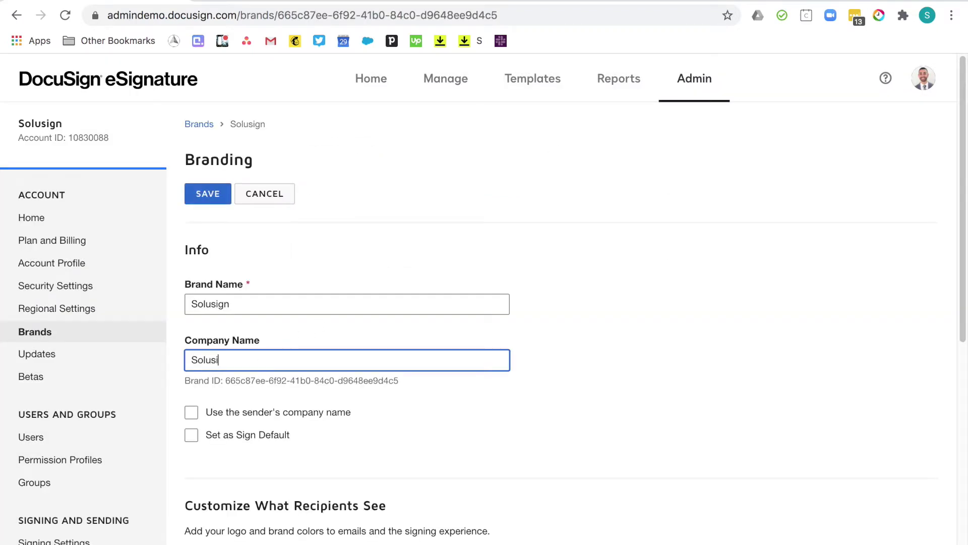
left_click(191, 436)
scroll(594, 447, "down", 4)
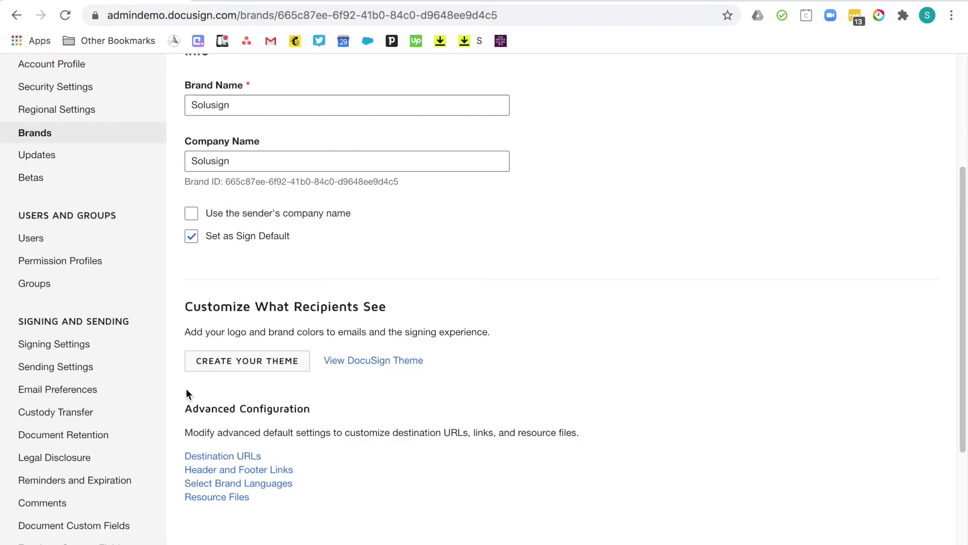
left_click(241, 368)
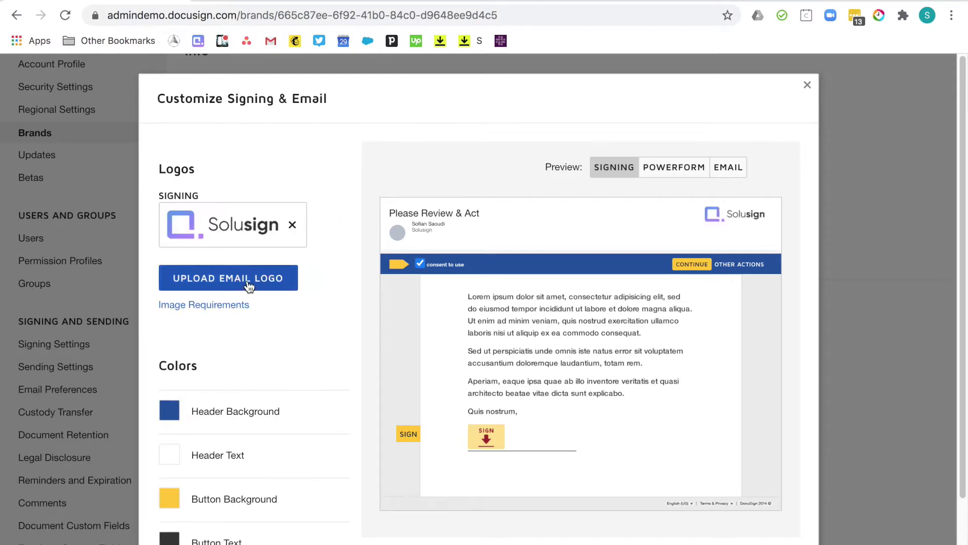
Upload the Solusign logo PNG as the email logo and check it in the email preview.
left_click(728, 171)
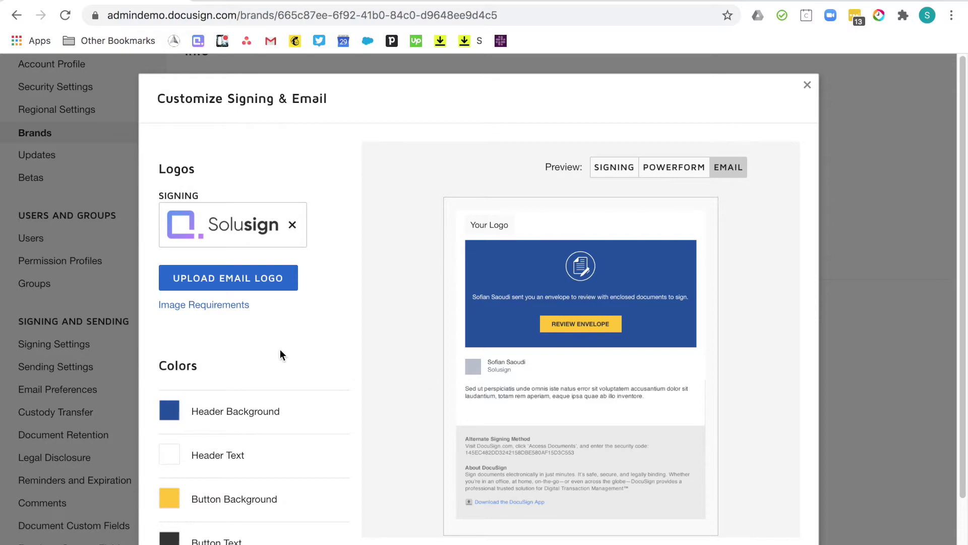
left_click(127, 42)
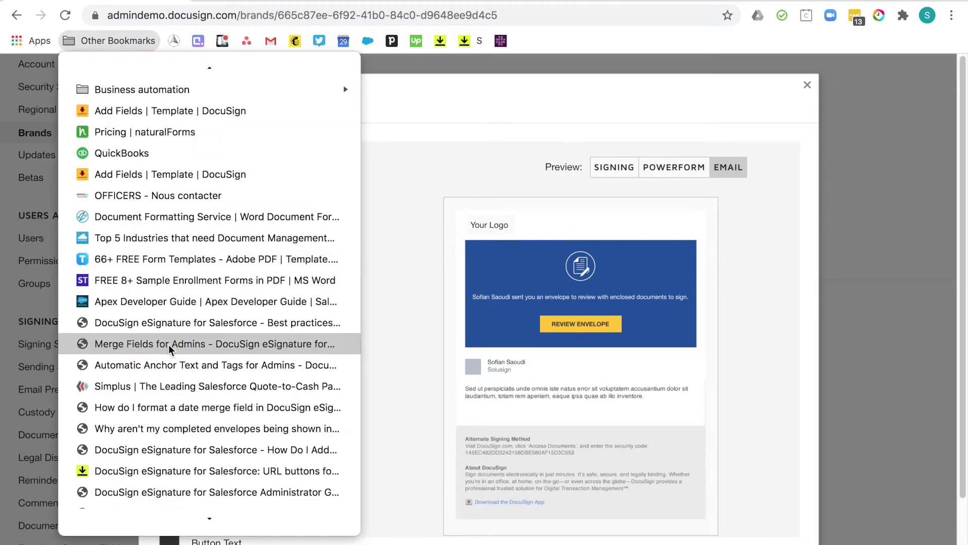
scroll(169, 344, "down", 5)
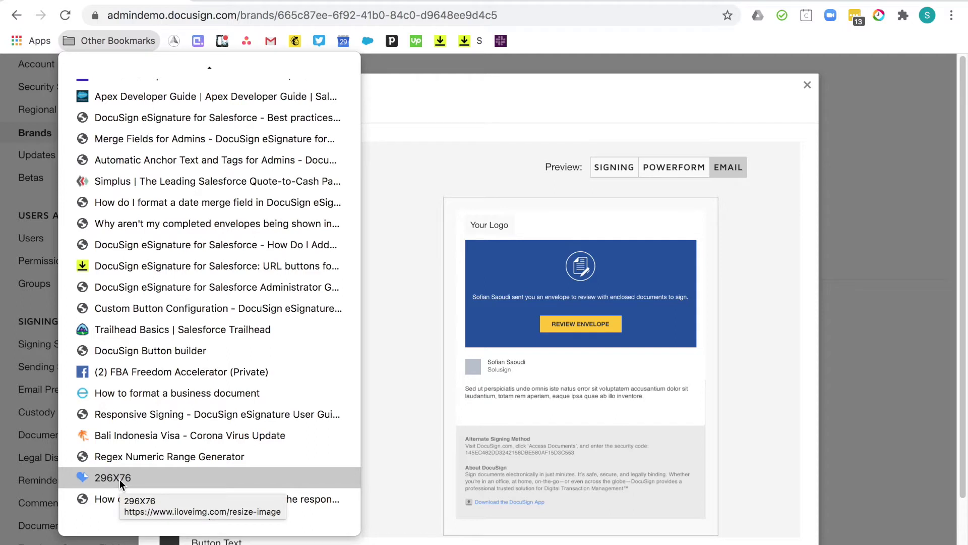
left_click(334, 294)
left_click(267, 285)
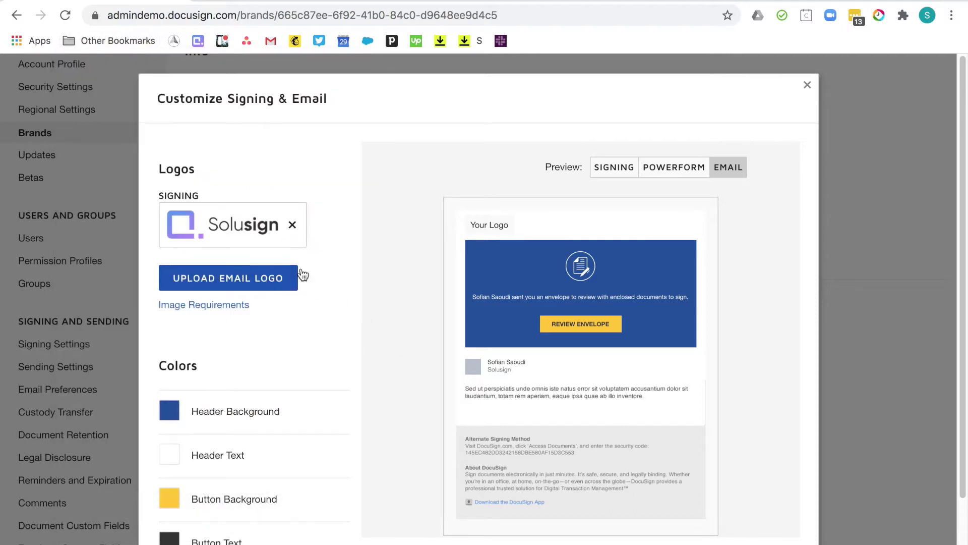
double_click(492, 41)
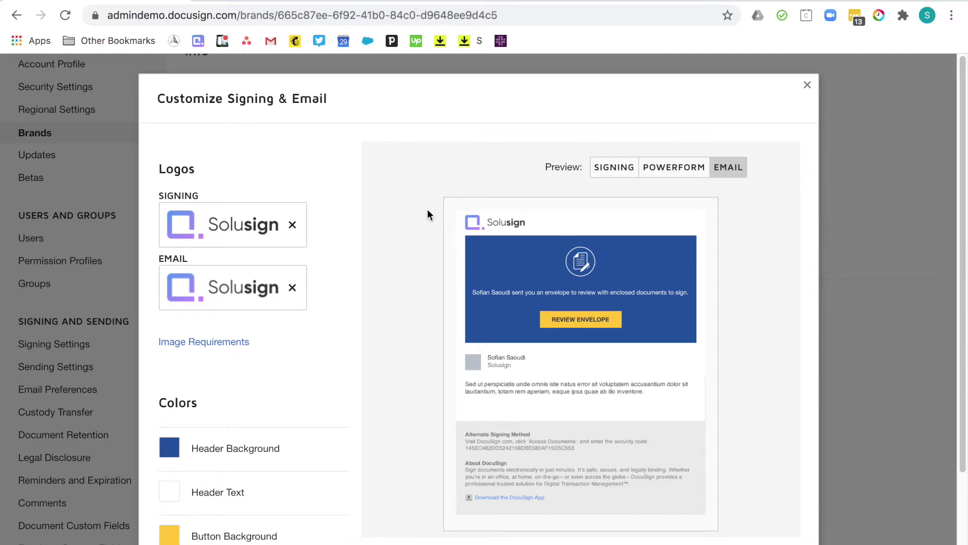
Set the theme's header background to the logo's light blue and save the Solusign theme.
scroll(340, 400, "down", 3)
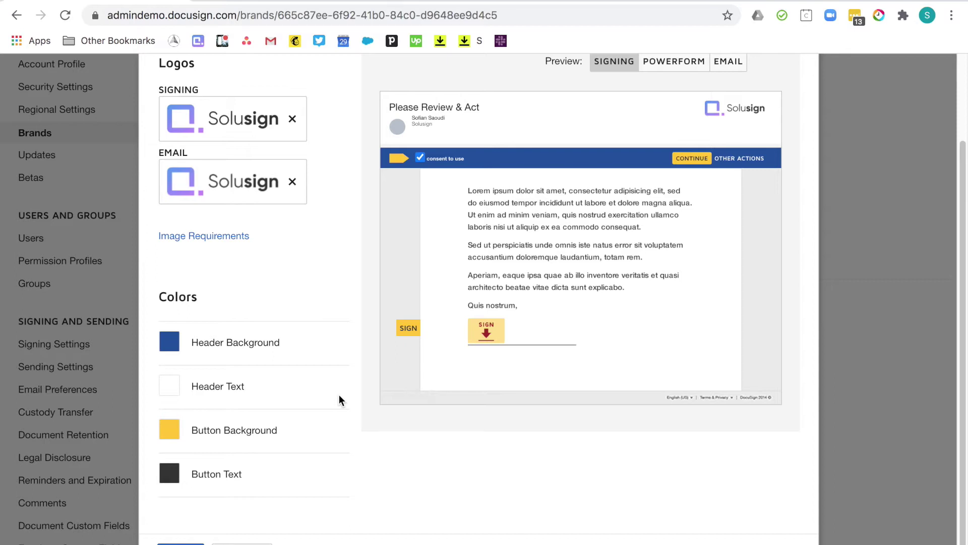
left_click(169, 346)
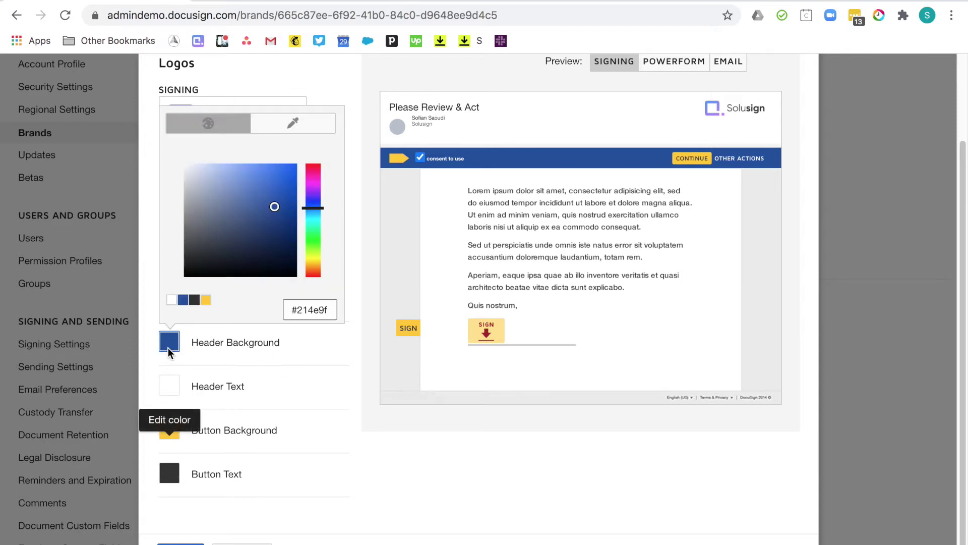
left_click(292, 124)
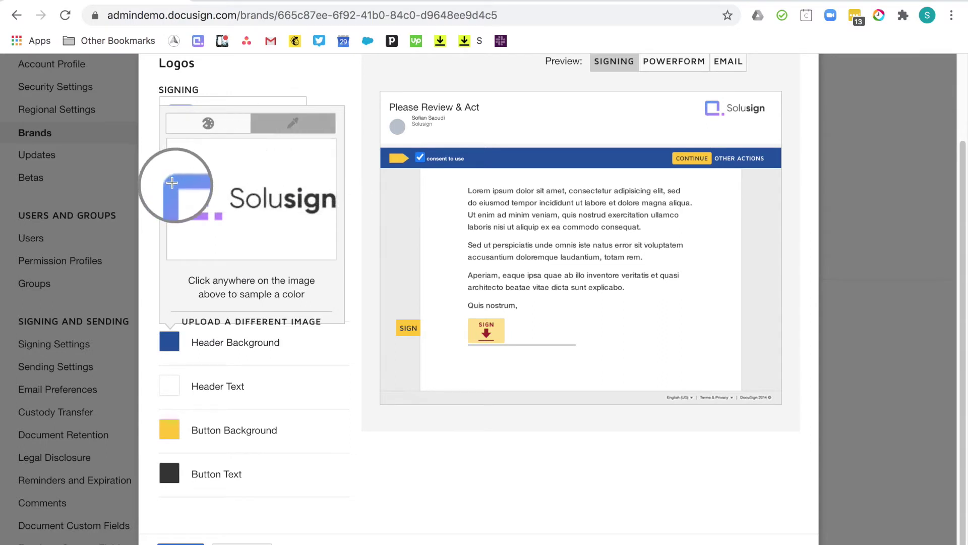
left_click(172, 182)
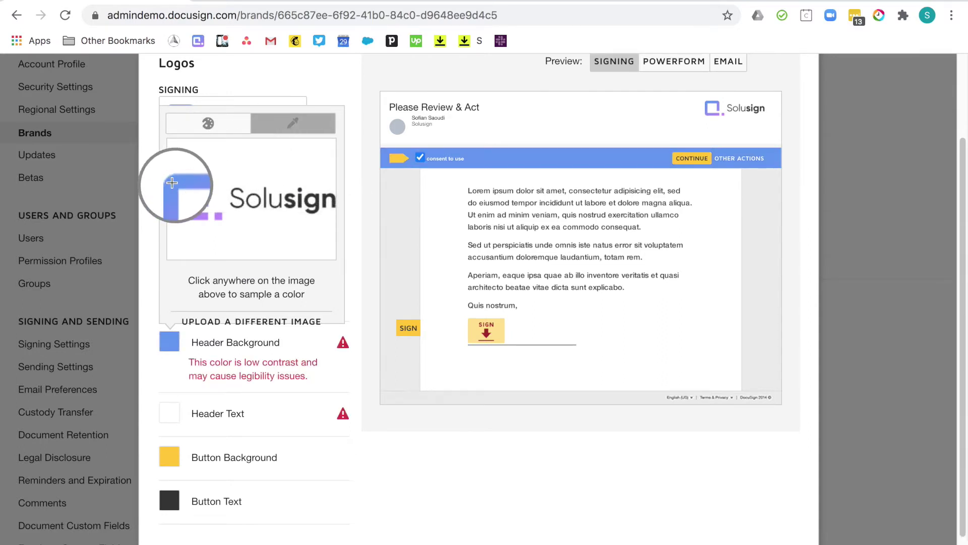
scroll(313, 353, "down", 2)
left_click(179, 533)
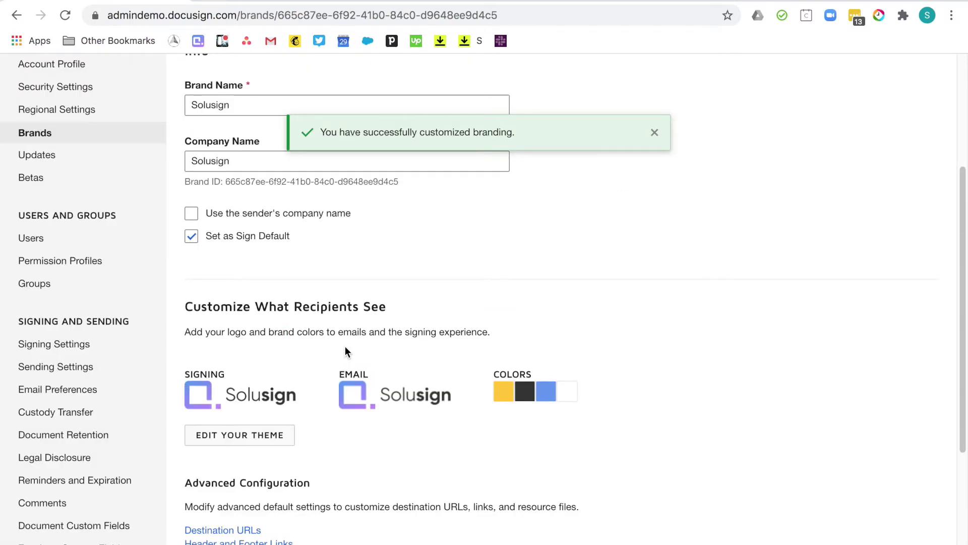
left_click(61, 443)
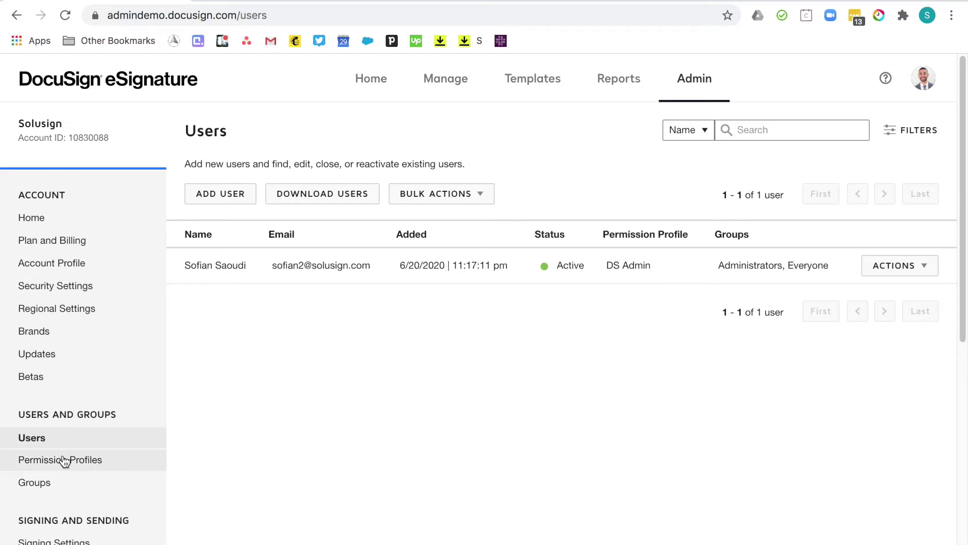
Open Permission Profiles, listing DS Admin, DS Sender and DS Viewer.
left_click(64, 460)
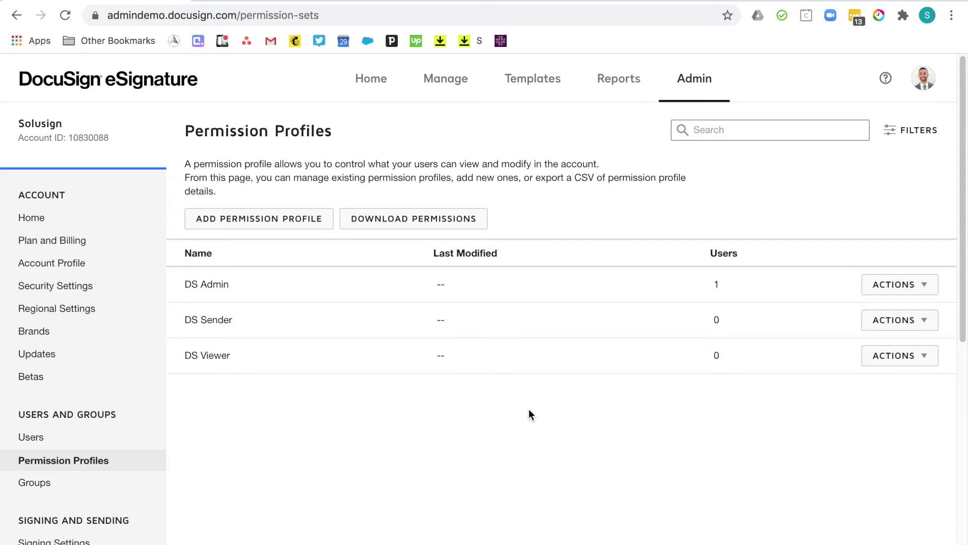
Add a permission profile named 'Sender + Template' with the Templates user permission set to Share.
left_click(246, 228)
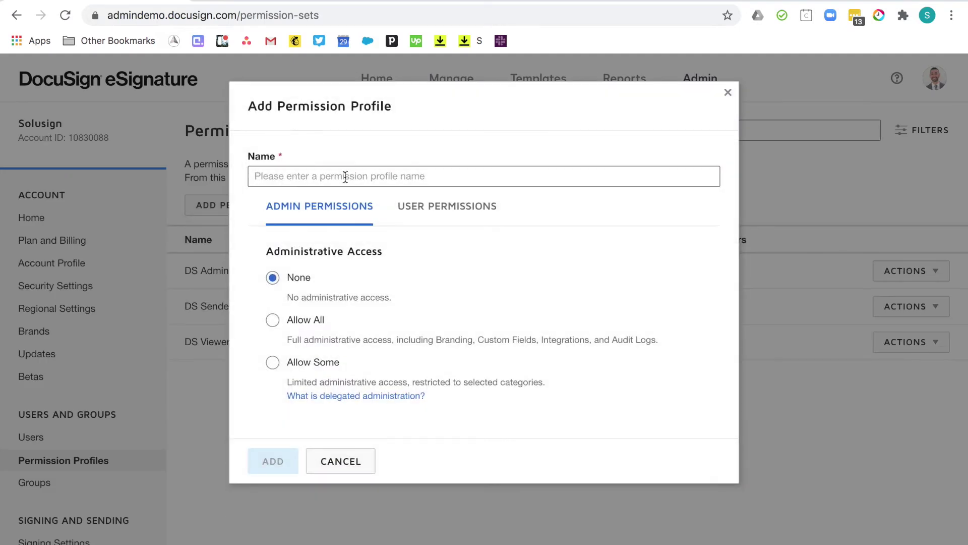
left_click(353, 172)
type("Sender")
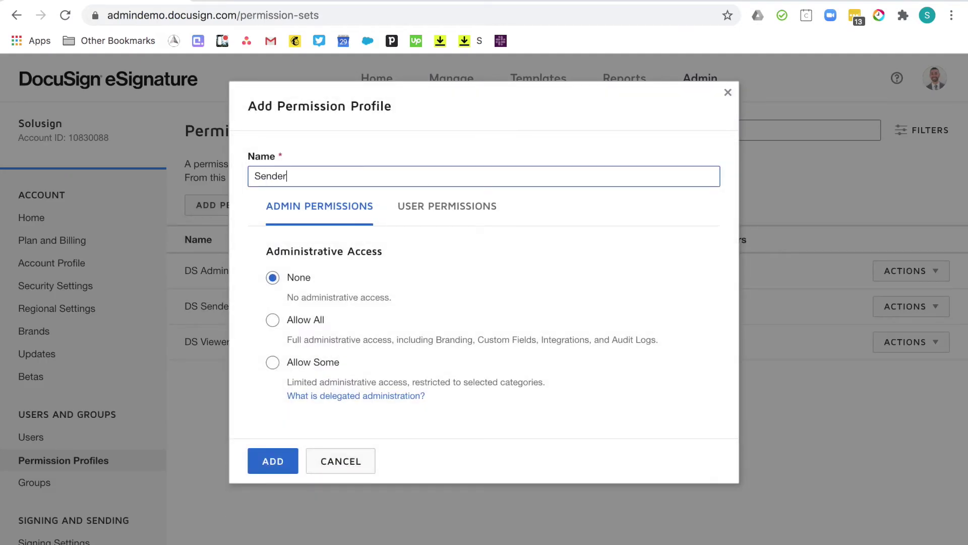
type(" + Template")
left_click(432, 216)
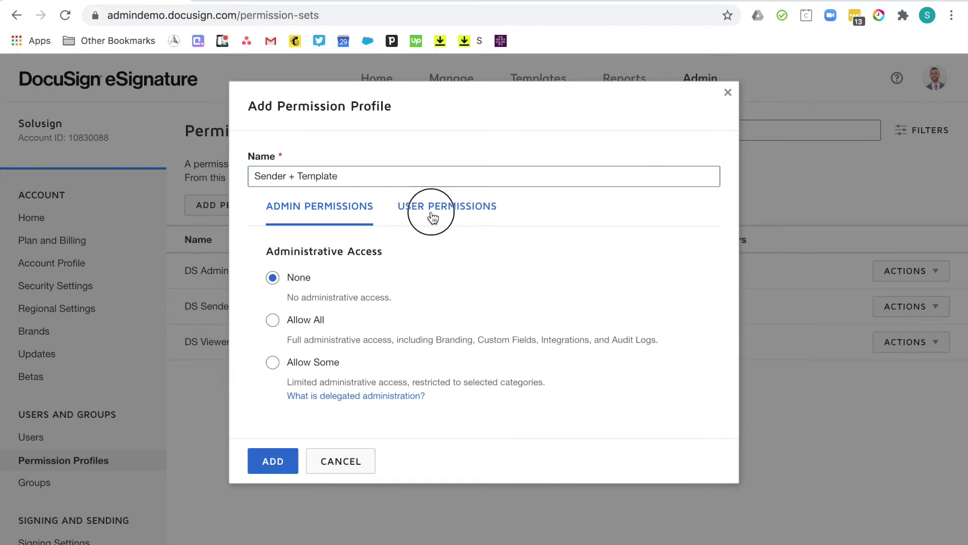
scroll(404, 380, "down", 3)
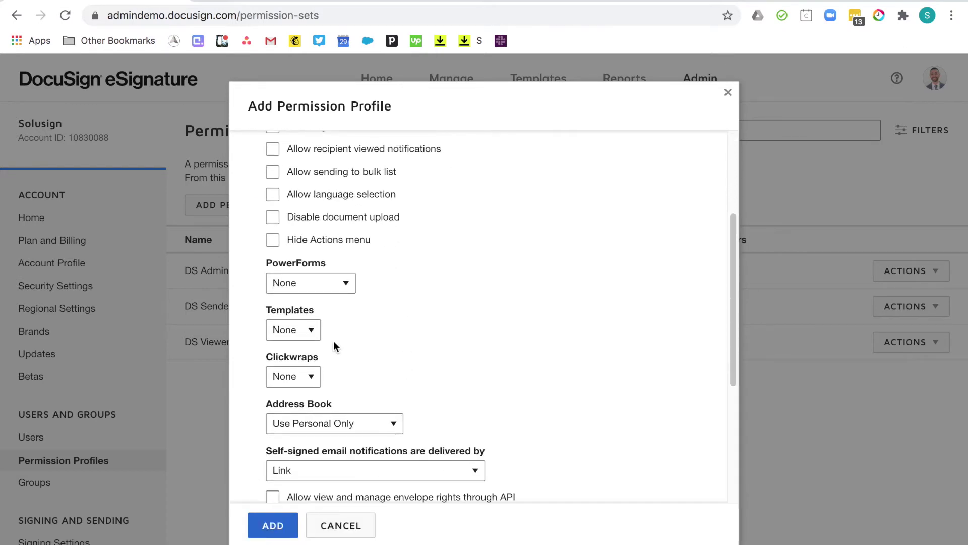
left_click(309, 330)
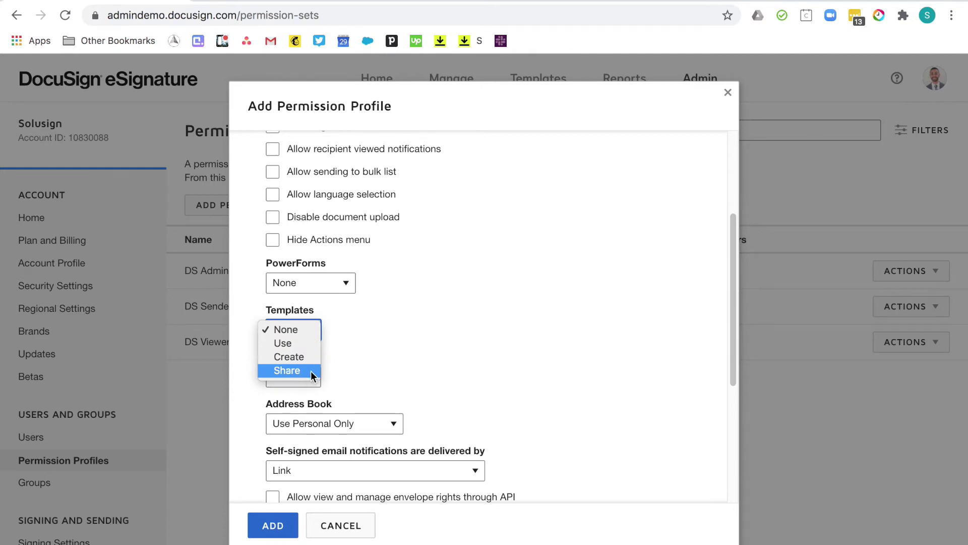
left_click(282, 371)
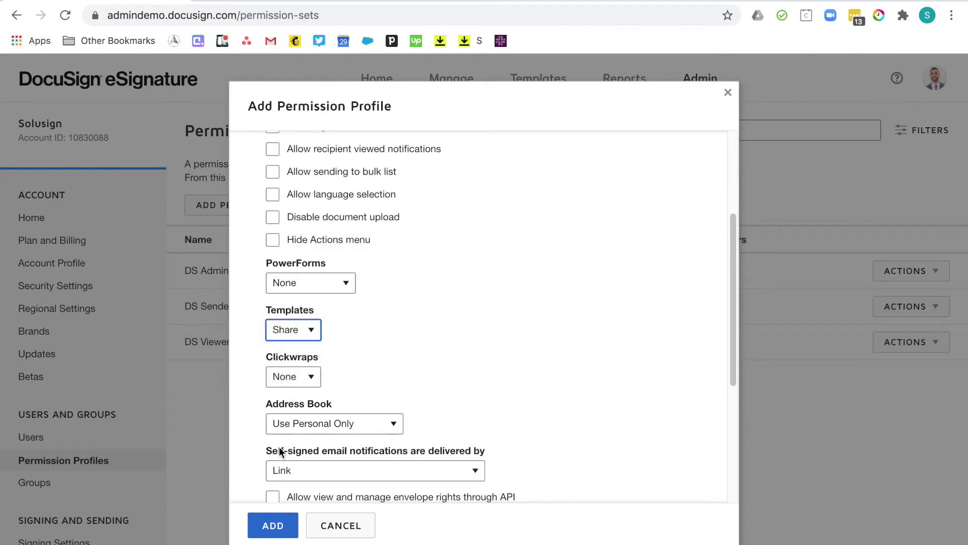
left_click(273, 526)
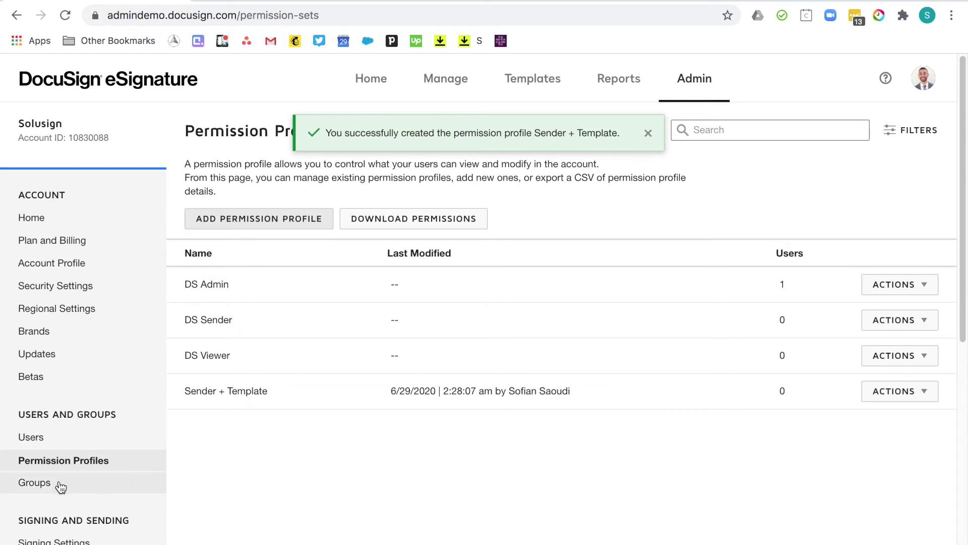
left_click(34, 484)
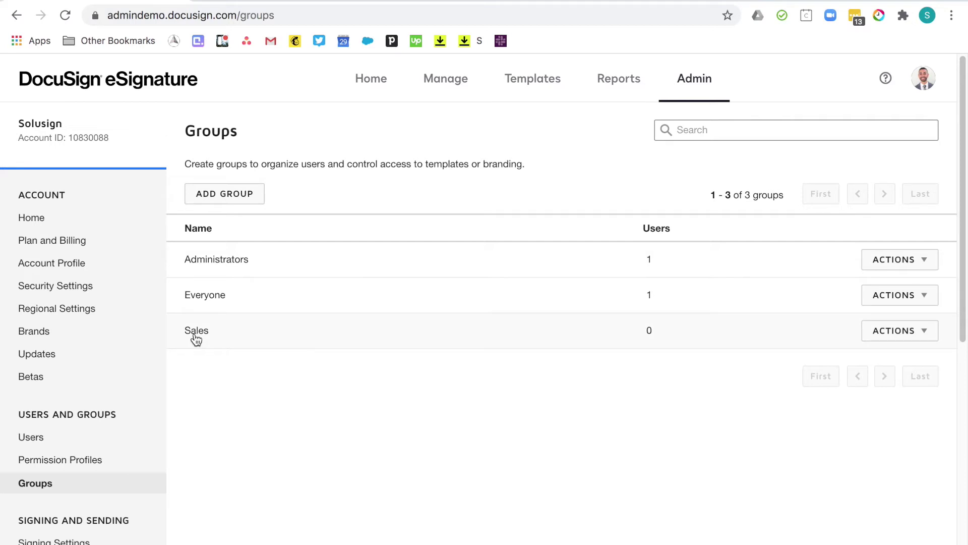
Create an empty group called 'Accounts Team', then go to the Users list.
left_click(233, 194)
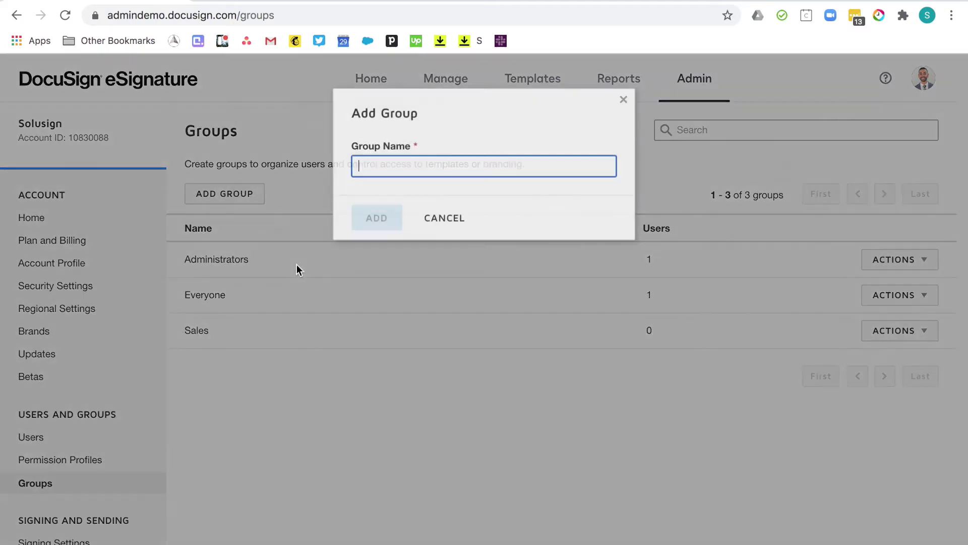
type("Account")
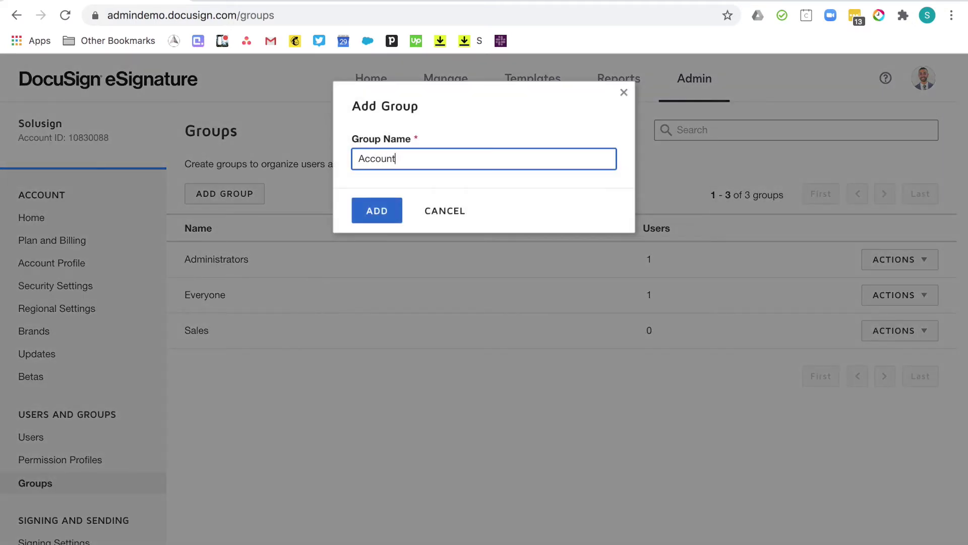
type("s Team")
left_click(382, 216)
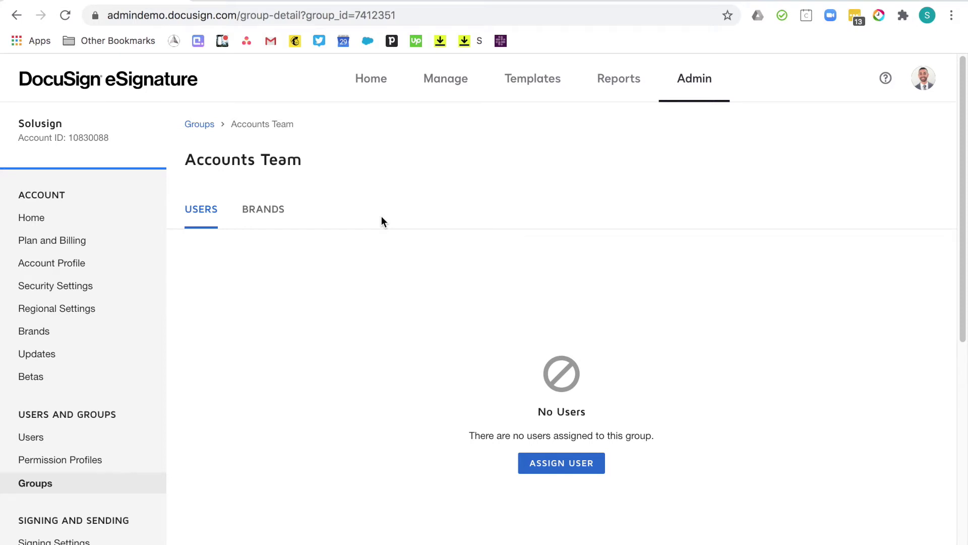
scroll(218, 358, "down", 3)
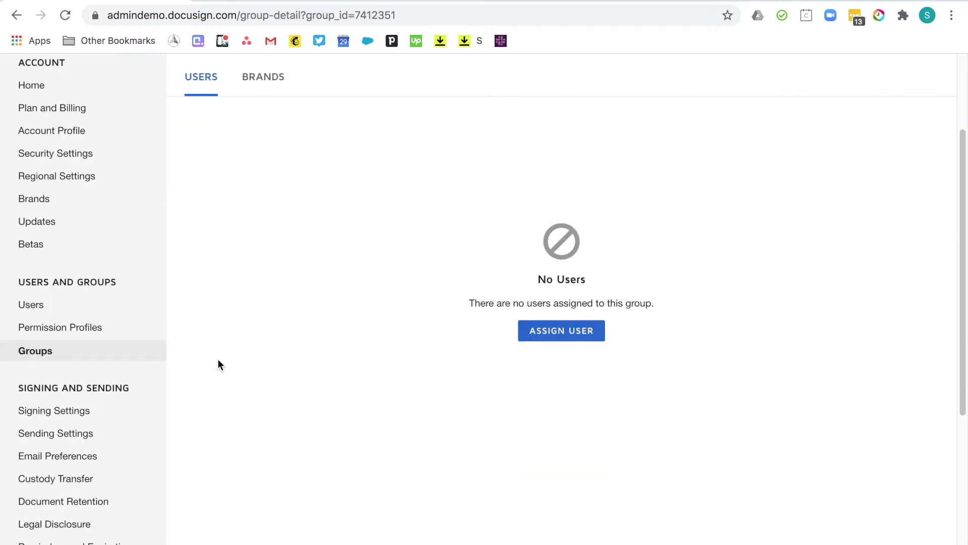
left_click(65, 304)
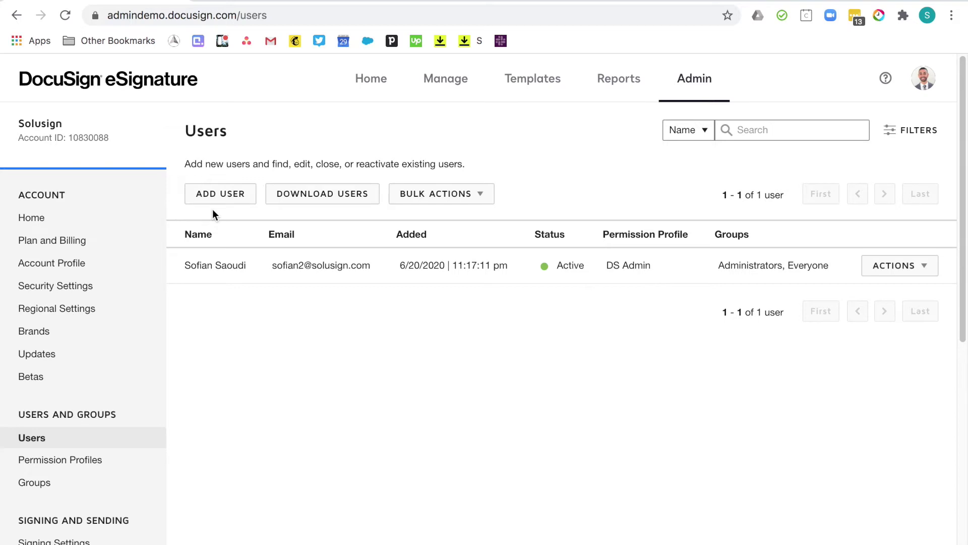
left_click(222, 192)
Start a new user and enter their email address, correcting the typo.
left_click(221, 194)
left_click(264, 261)
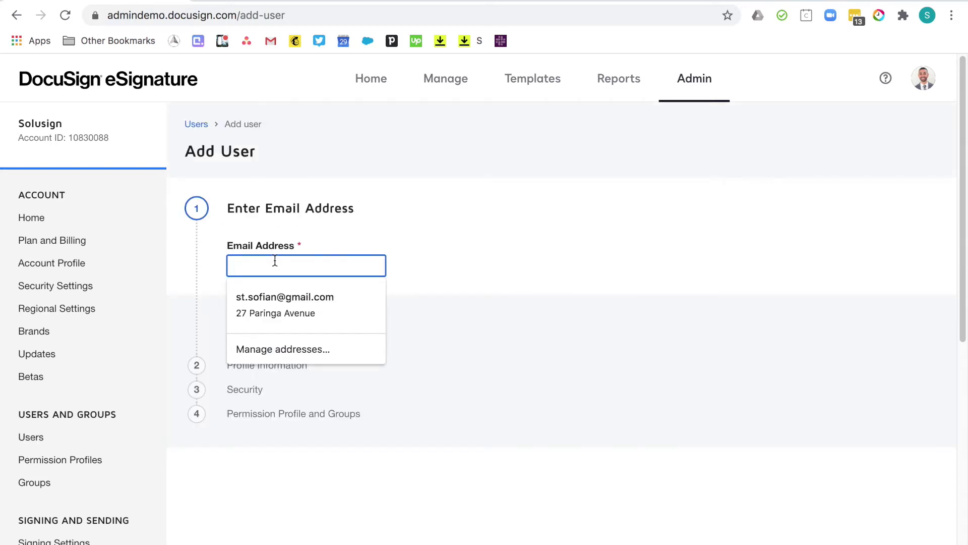
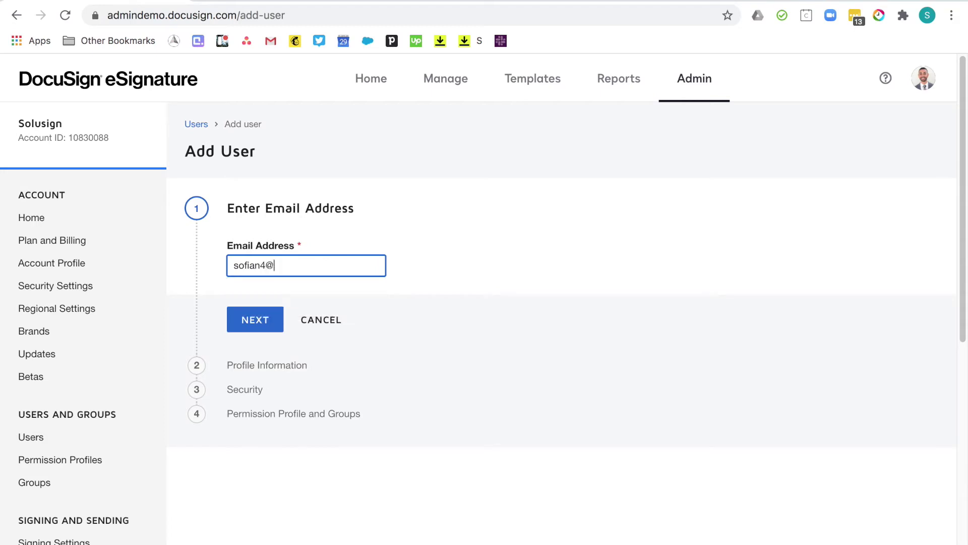
left_click(278, 309)
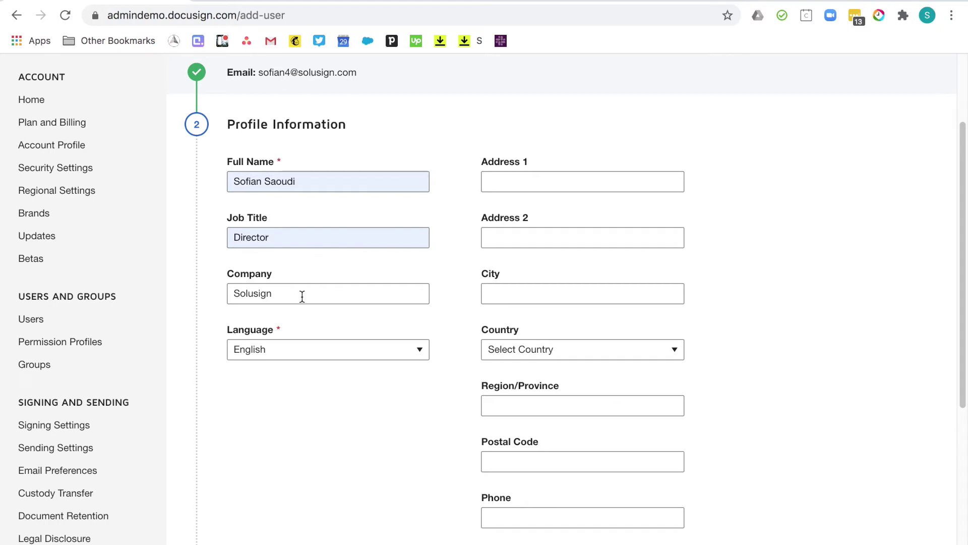
Give the new user the Sender + Template profile and Accounts Team group, and add them.
scroll(371, 337, "down", 2)
left_click(255, 512)
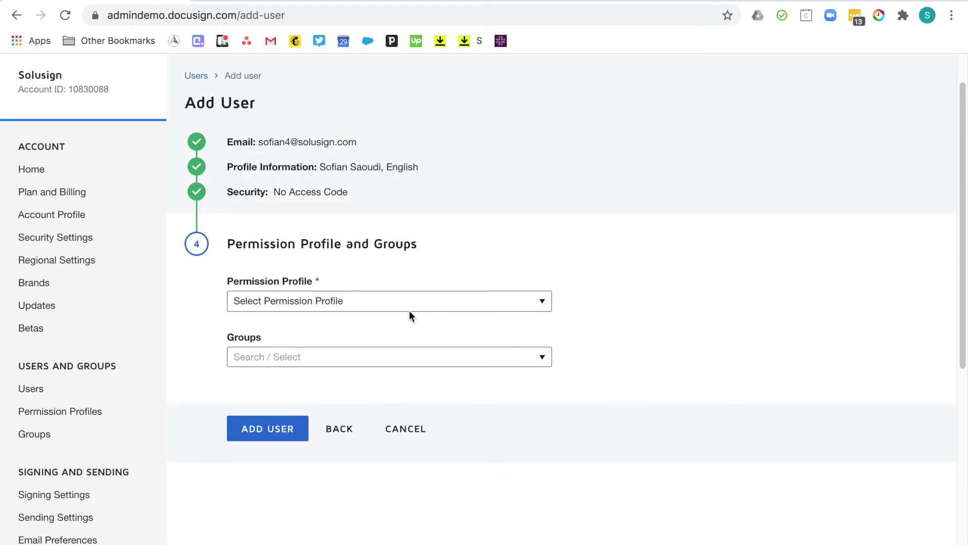
left_click(404, 303)
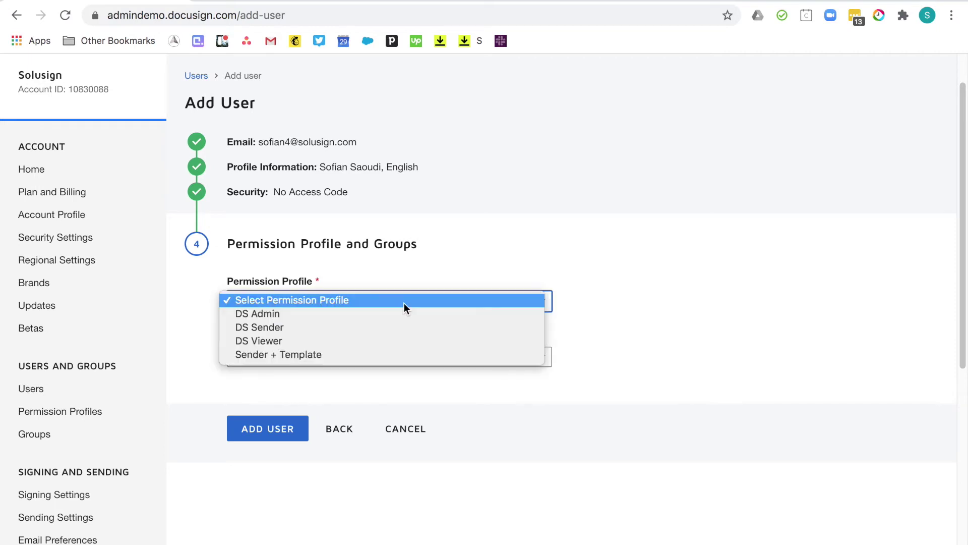
left_click(264, 356)
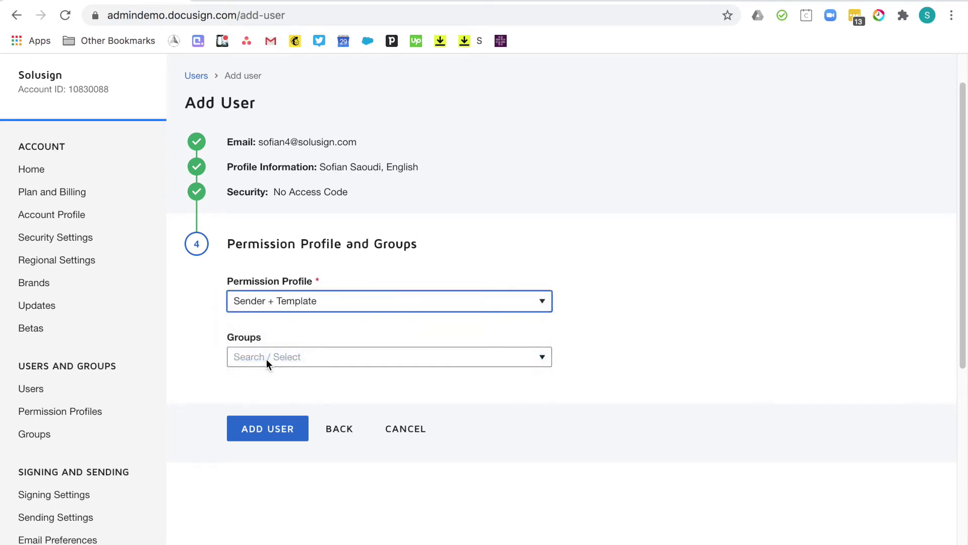
left_click(318, 357)
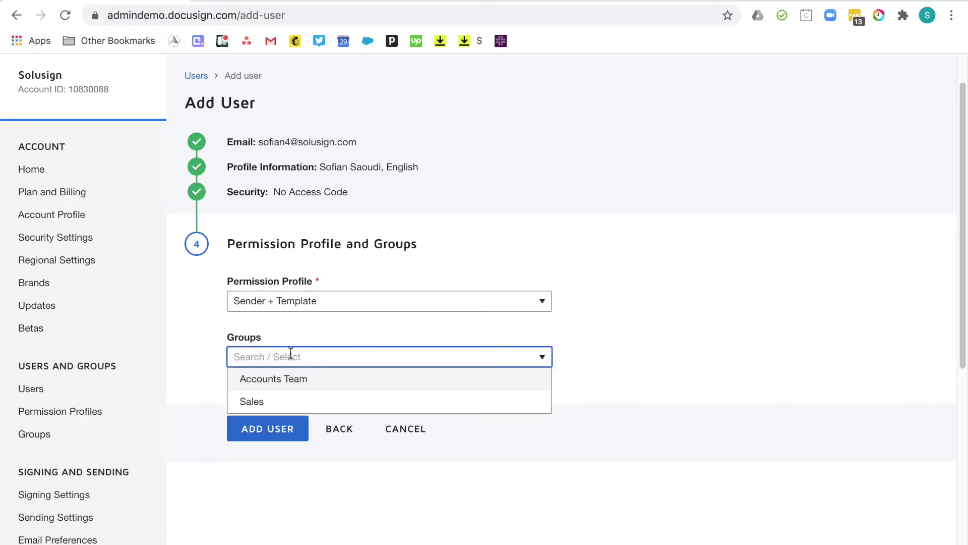
left_click(259, 386)
left_click(272, 428)
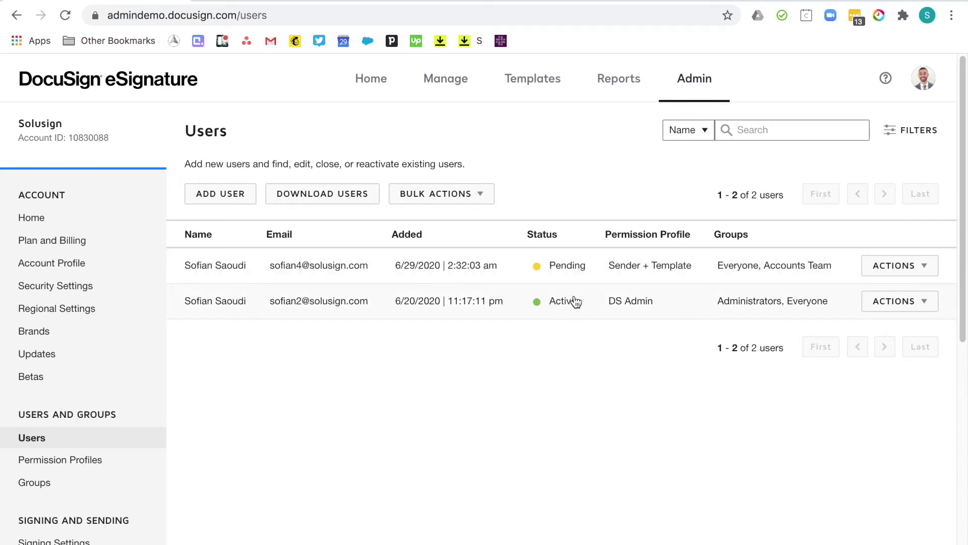
left_click(433, 338)
Download the sample bulk-add users CSV from Bulk Actions > Add Users and open it.
left_click(471, 194)
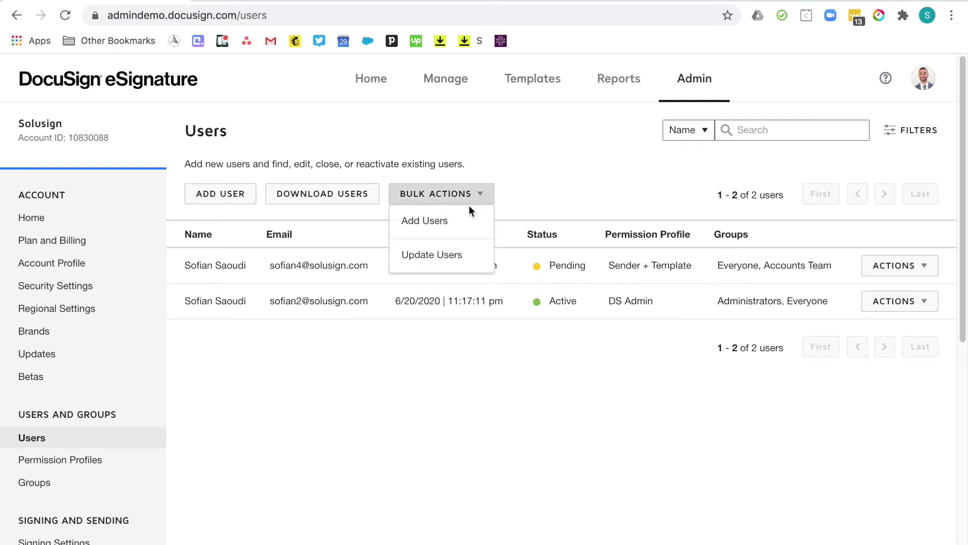
left_click(444, 223)
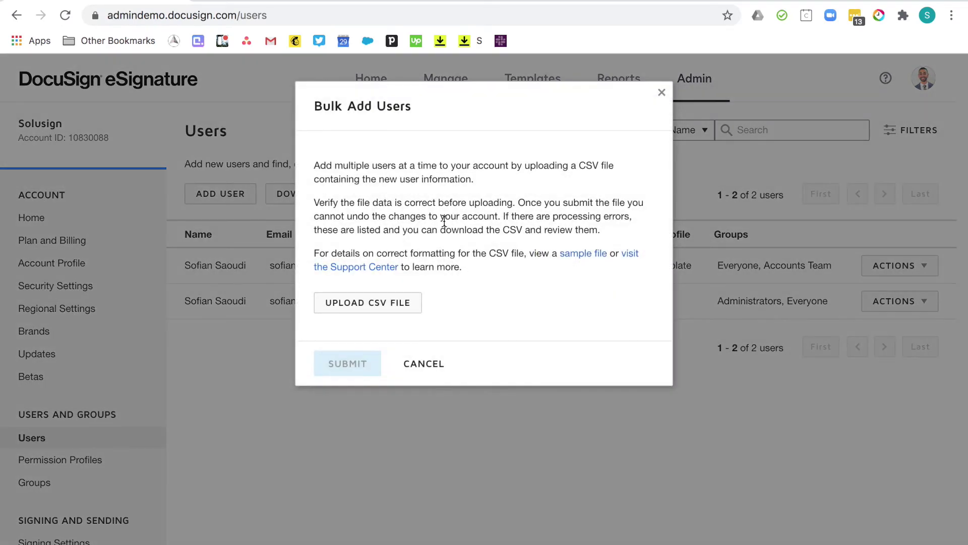
left_click(584, 258)
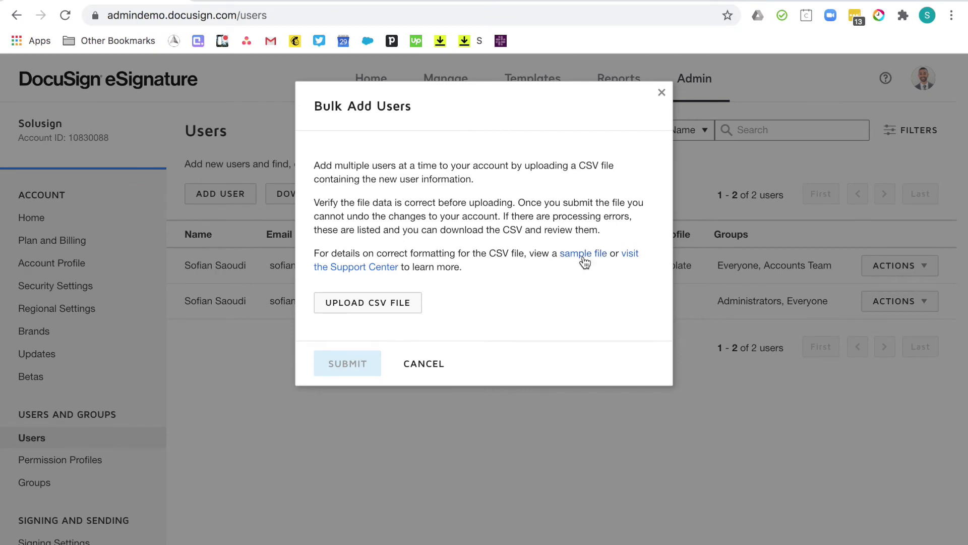
left_click(106, 529)
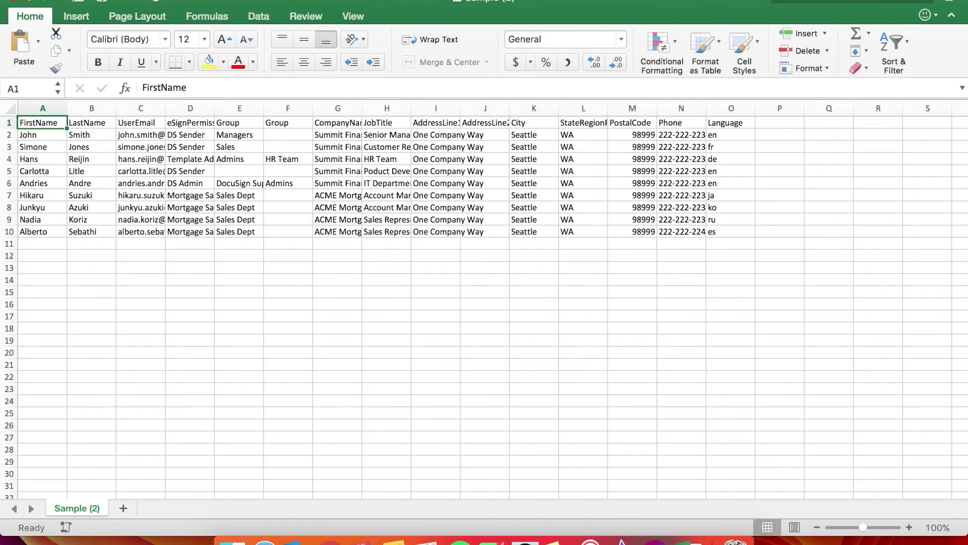
Look over the sample user sheet in Excel, then return to the Bulk Add Users dialog.
left_click(288, 279)
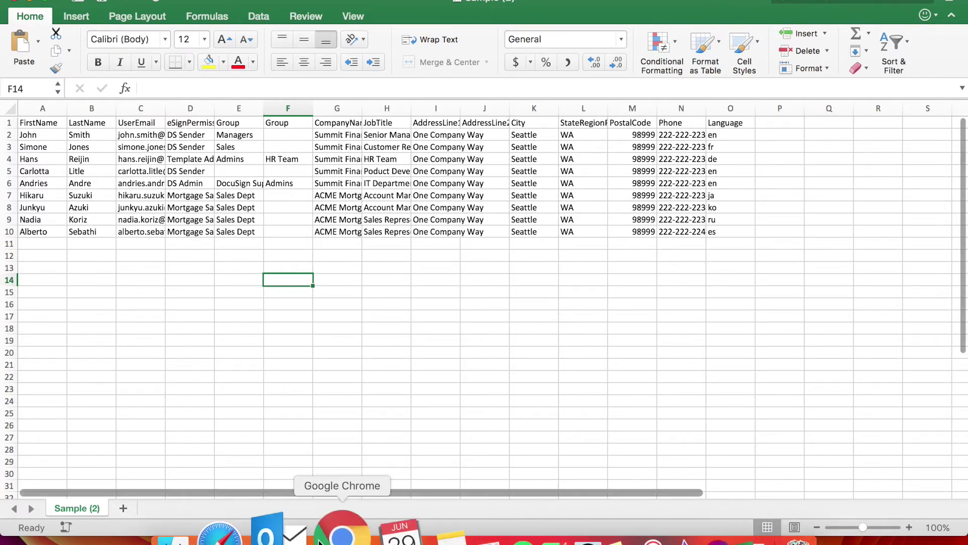
left_click(342, 535)
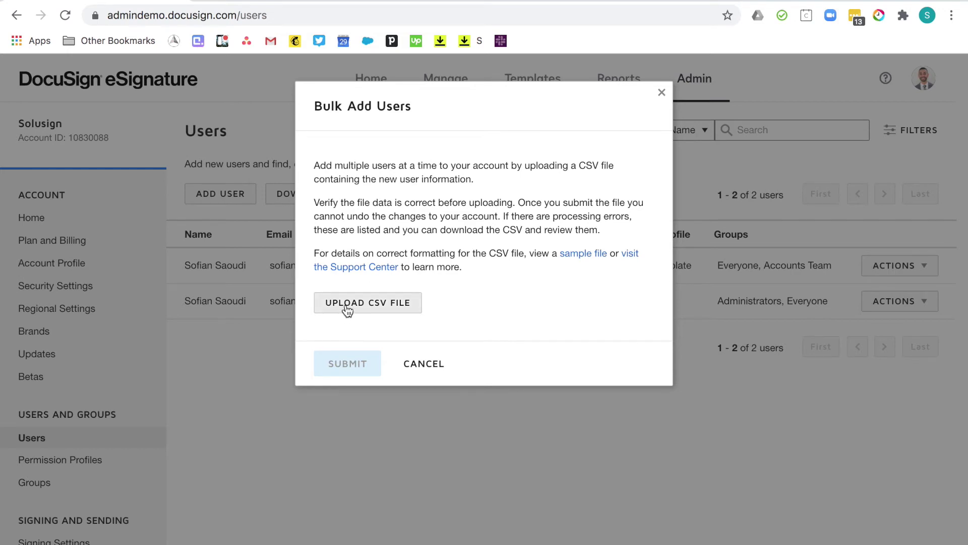
Cancel the Bulk Add Users dialog and go to the account's Signing Settings.
left_click(423, 363)
scroll(436, 367, "down", 3)
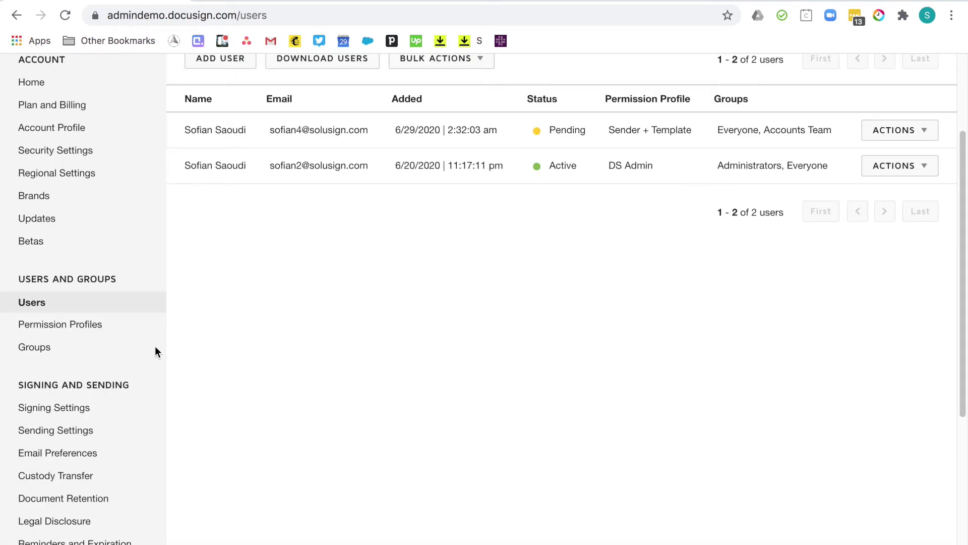
left_click(56, 410)
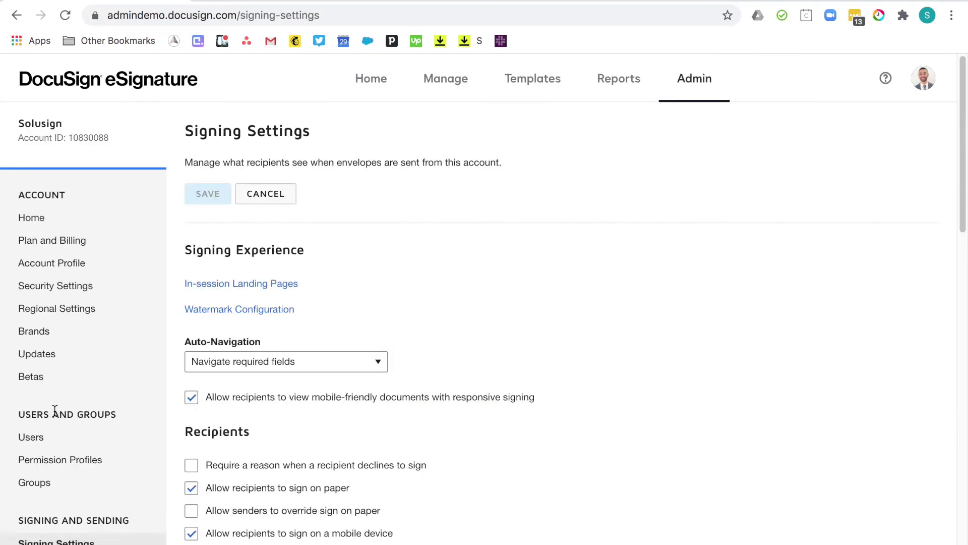
Expand the Current Date Format list for Date Signed, currently 1/18/2020.
scroll(578, 436, "down", 2)
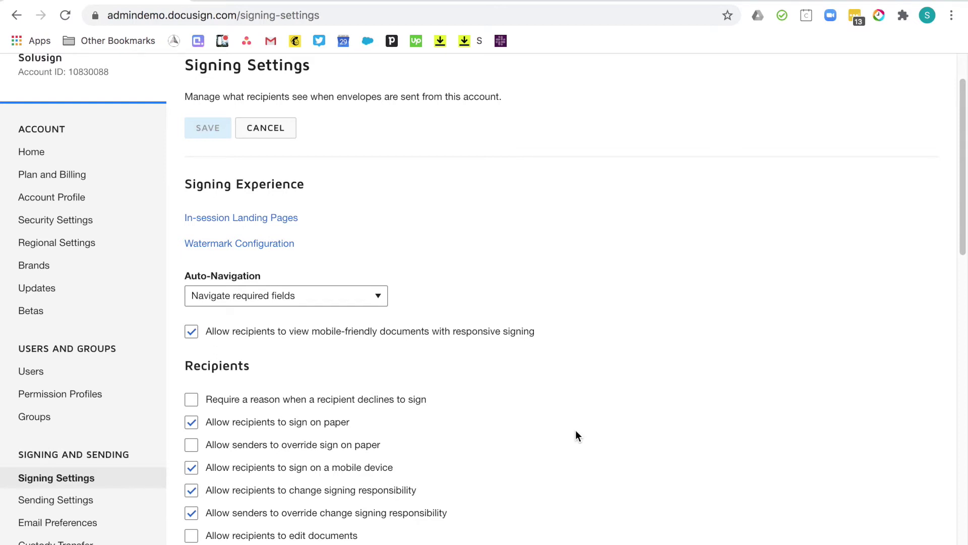
scroll(578, 435, "down", 4)
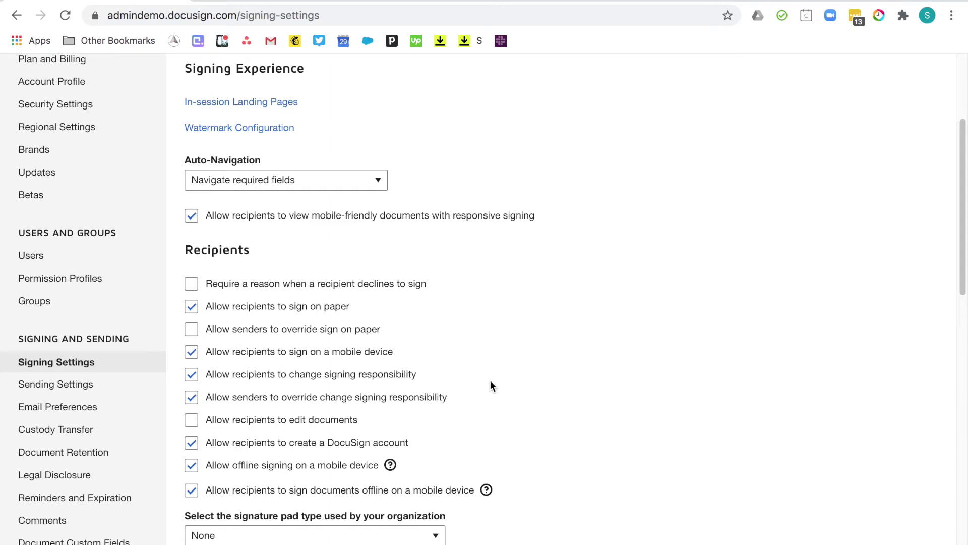
scroll(490, 383, "down", 6)
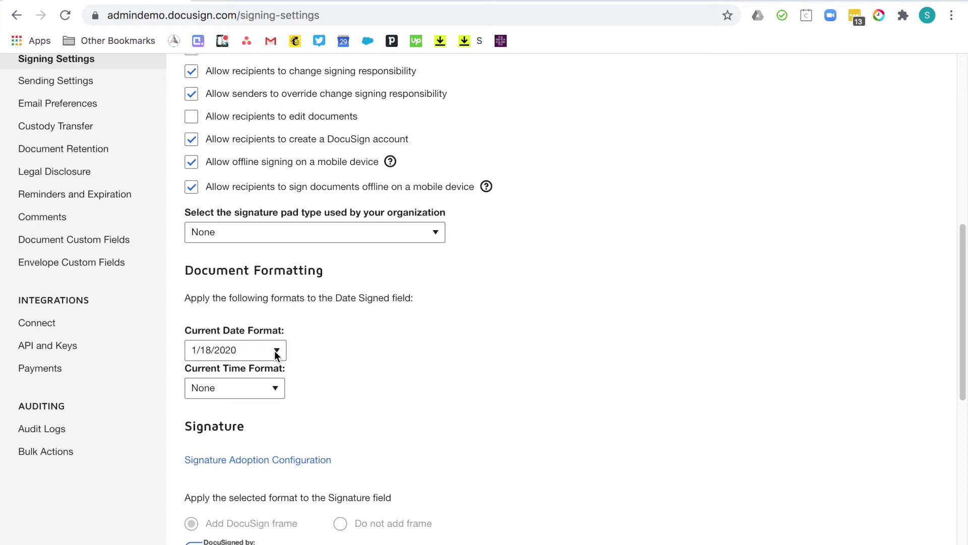
left_click(274, 350)
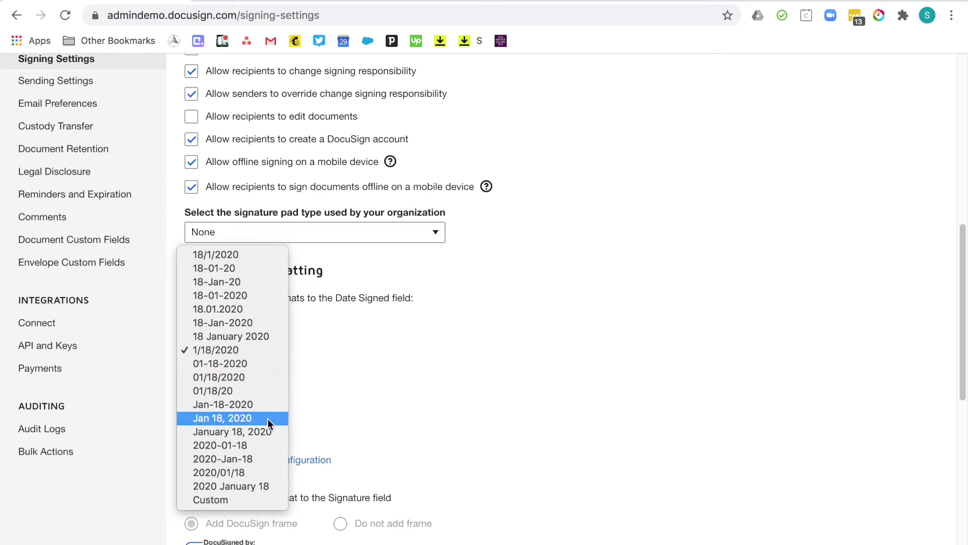
left_click(351, 396)
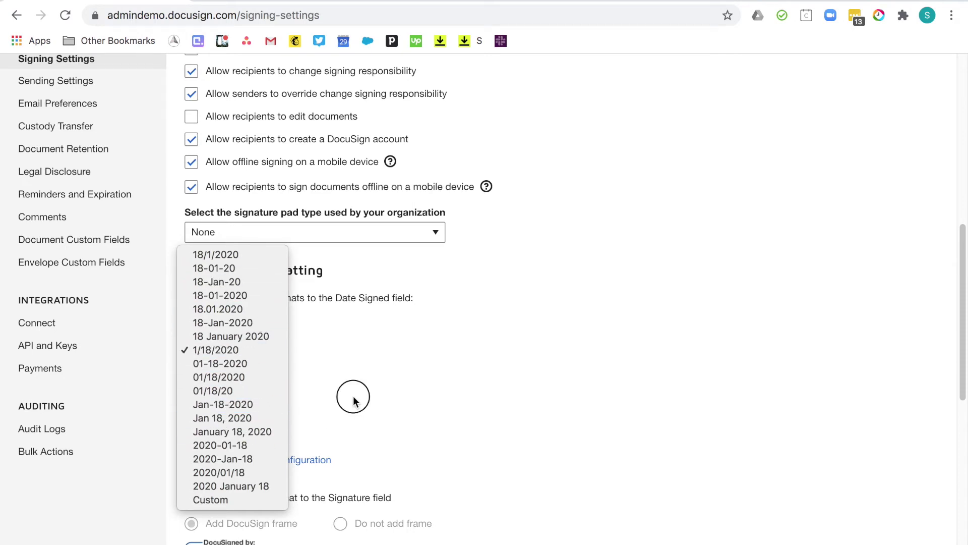
scroll(353, 378, "down", 9)
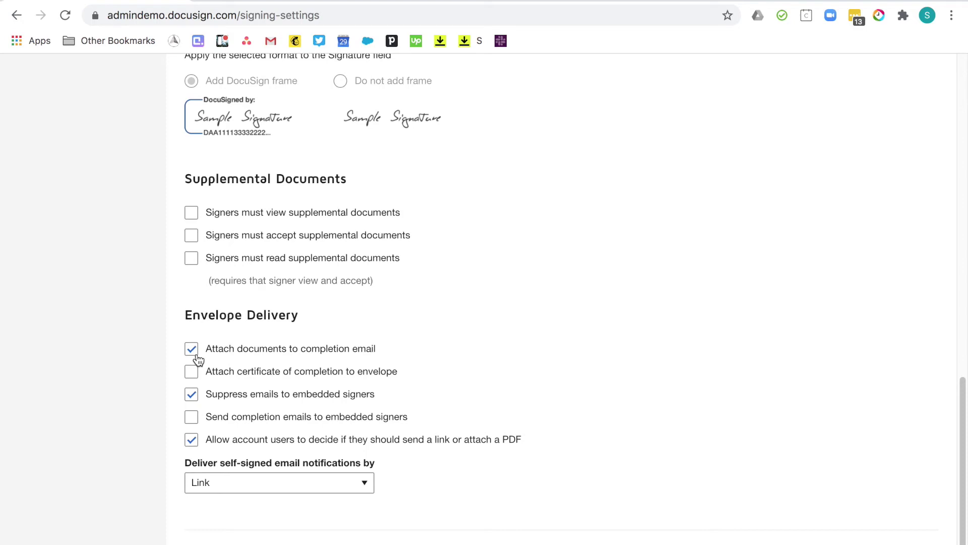
scroll(423, 408, "down", 1)
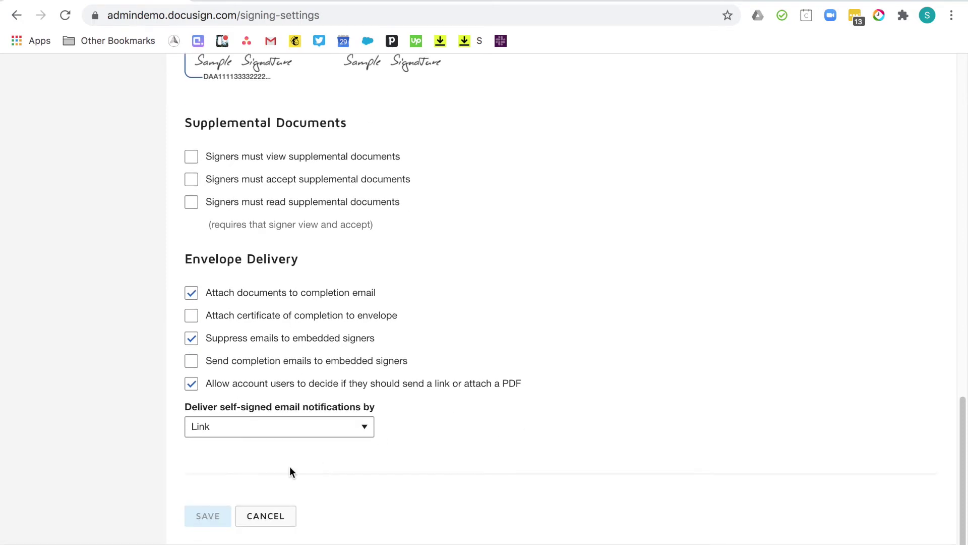
scroll(234, 460, "up", 15)
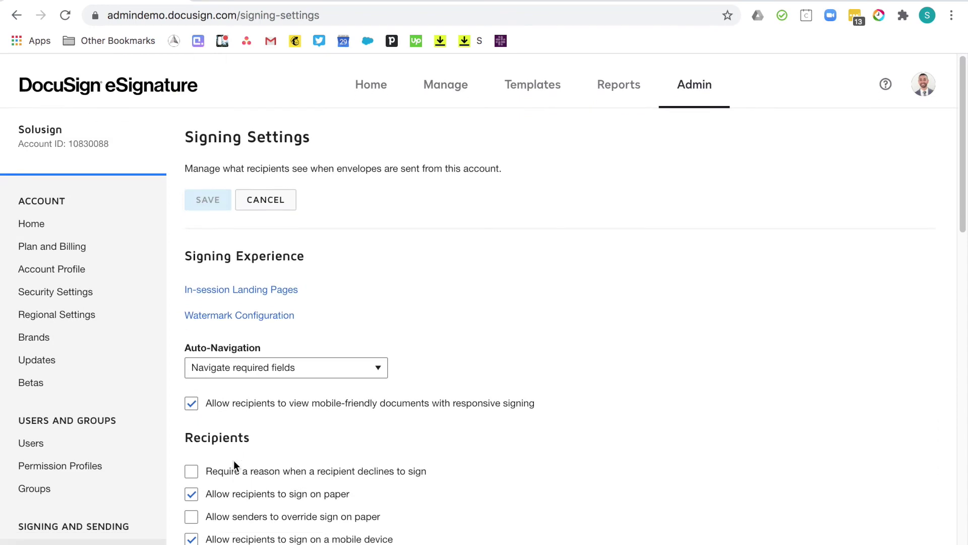
scroll(234, 460, "down", 3)
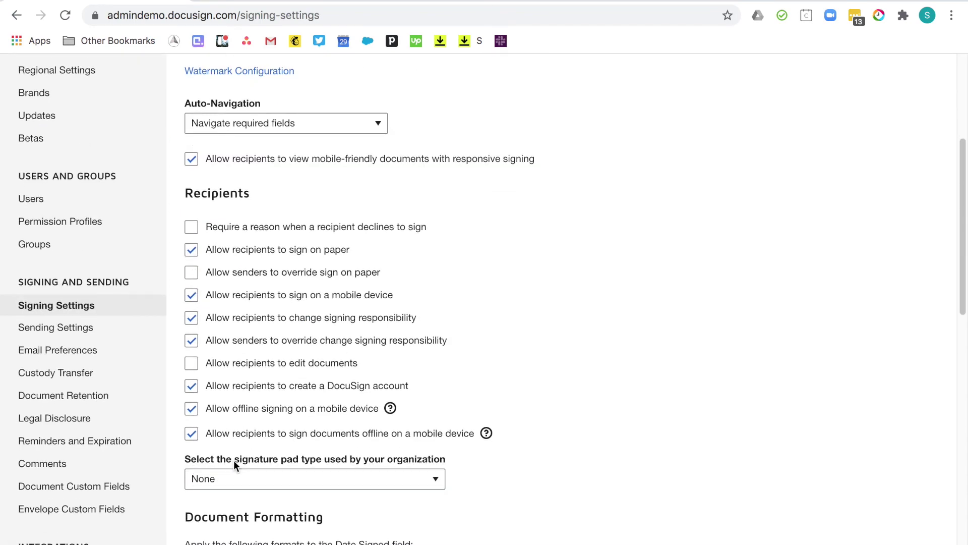
In Sending Settings, keep data-label replication applied to all documents in the envelope.
left_click(70, 334)
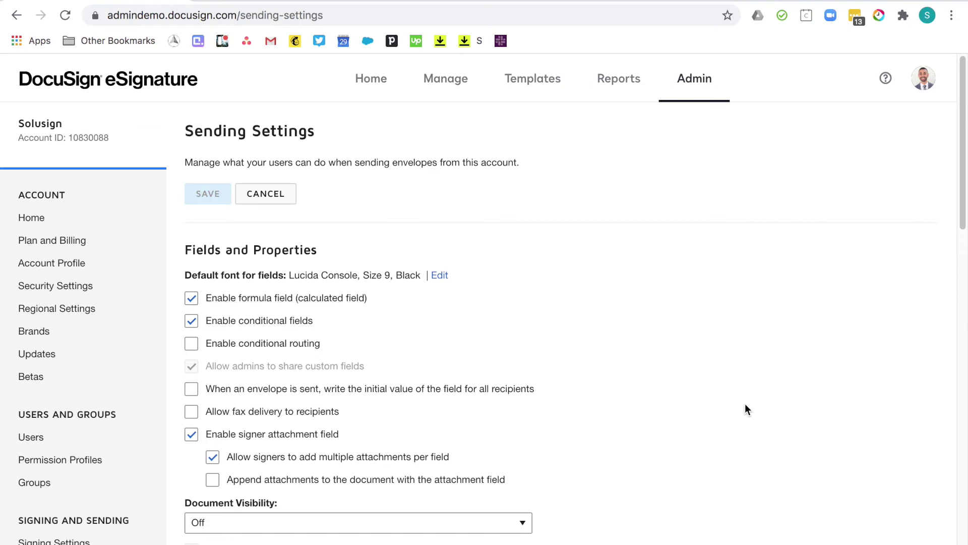
scroll(745, 404, "down", 8)
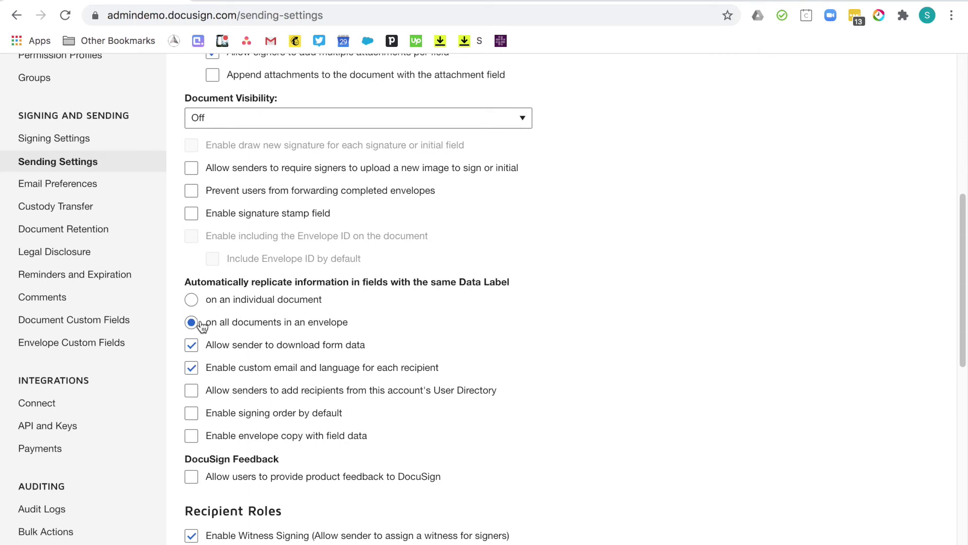
left_click(207, 323)
left_click(252, 323)
Review the remaining sending options, then go to Email Preferences.
scroll(671, 385, "down", 2)
scroll(589, 335, "up", 10)
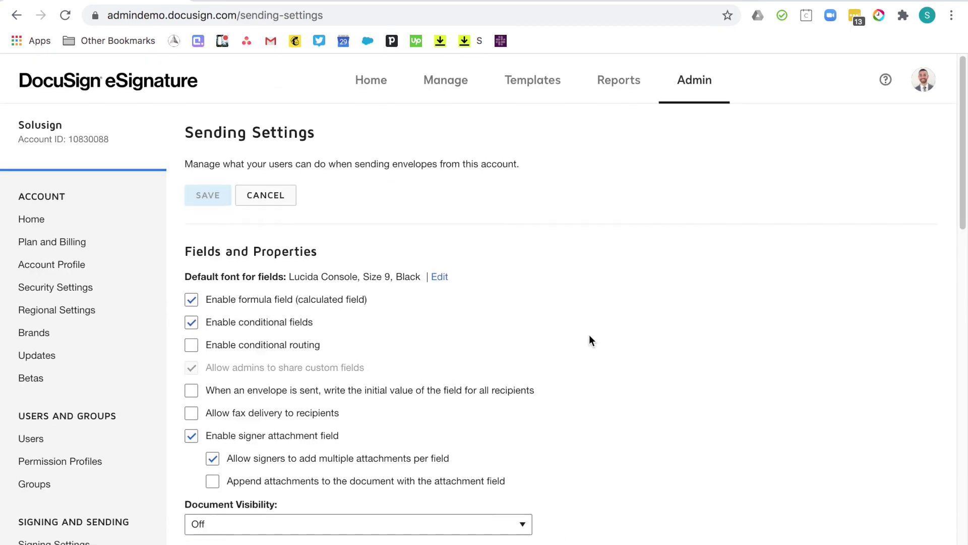
scroll(452, 382, "down", 8)
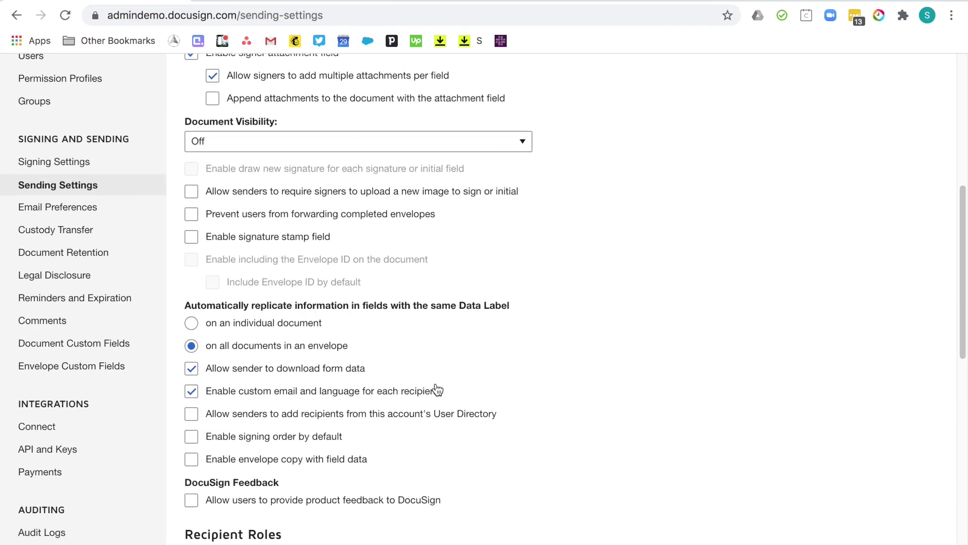
left_click(79, 207)
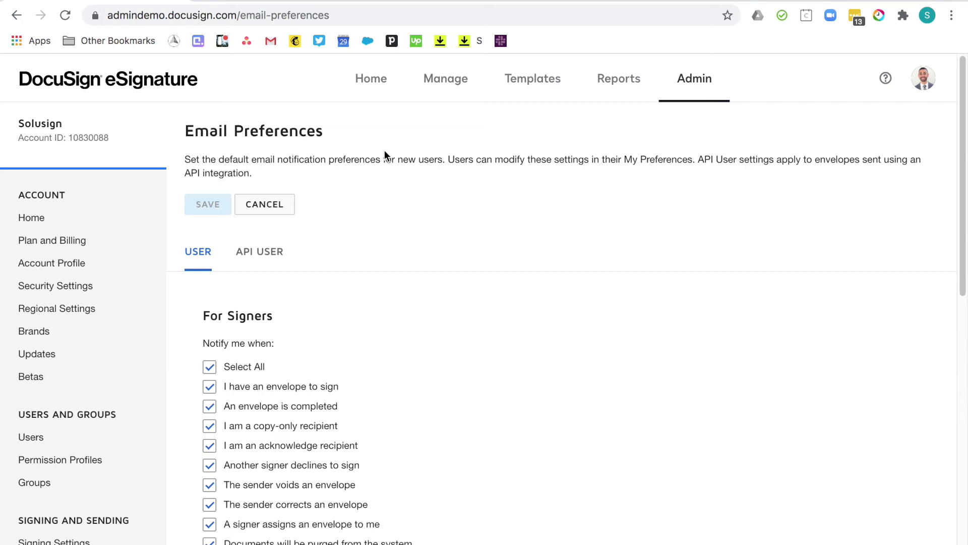
scroll(612, 394, "down", 4)
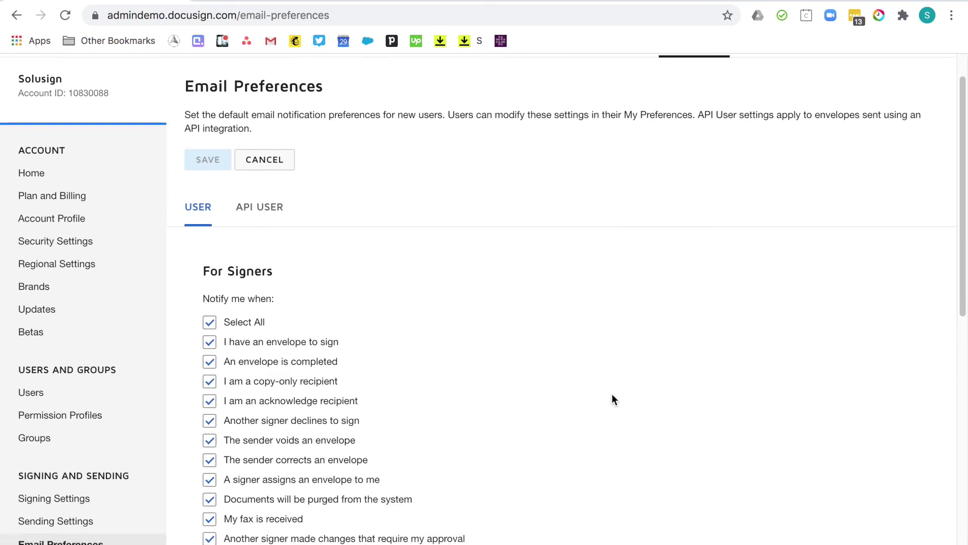
scroll(620, 339, "down", 5)
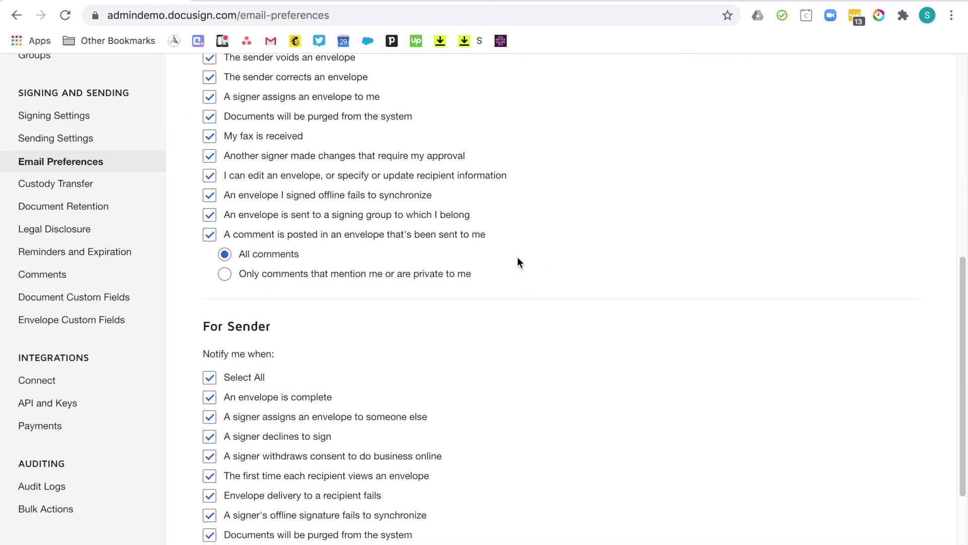
scroll(408, 218, "up", 10)
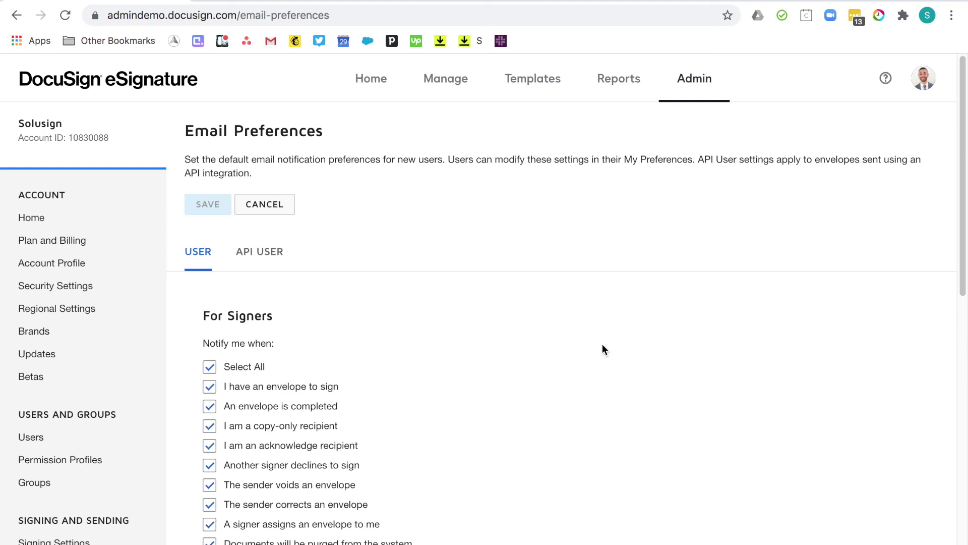
scroll(603, 345, "down", 3)
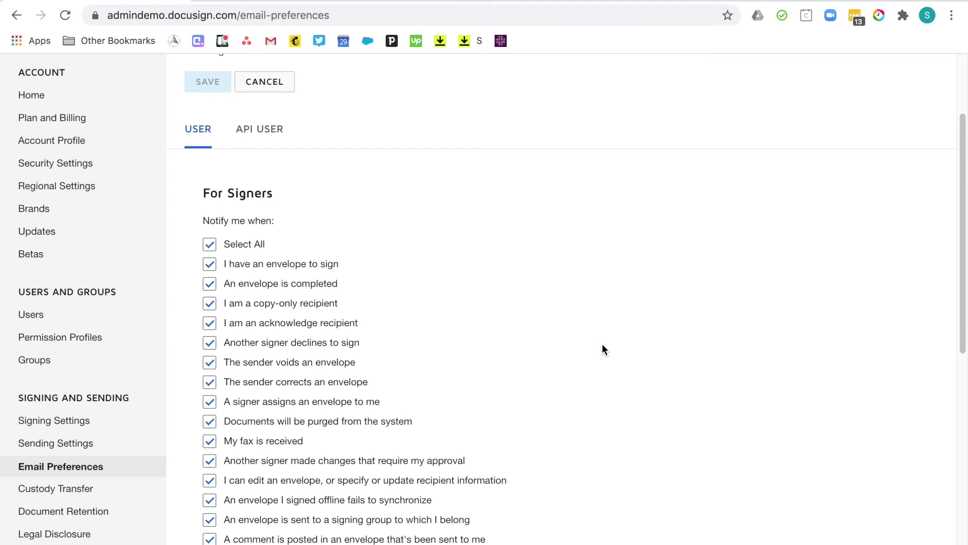
scroll(602, 349, "down", 1)
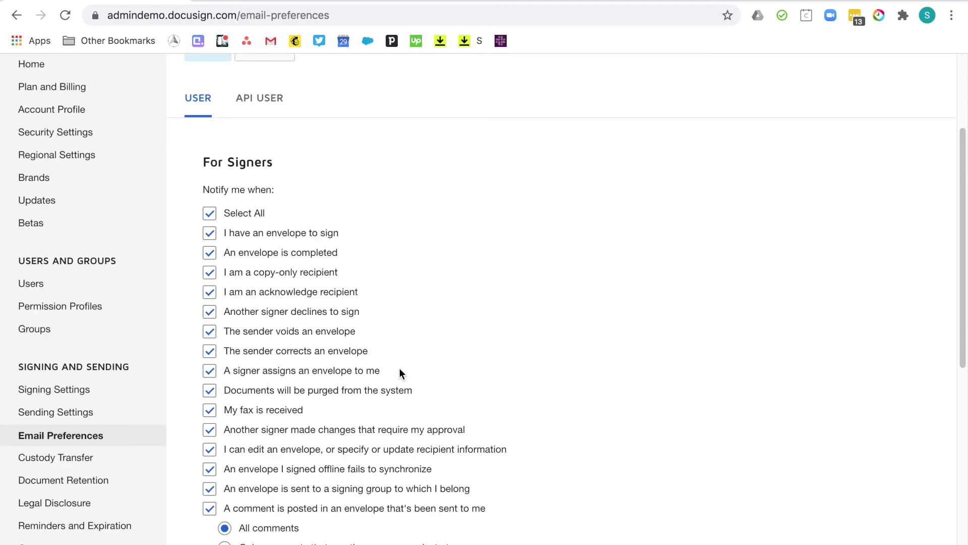
left_click(77, 525)
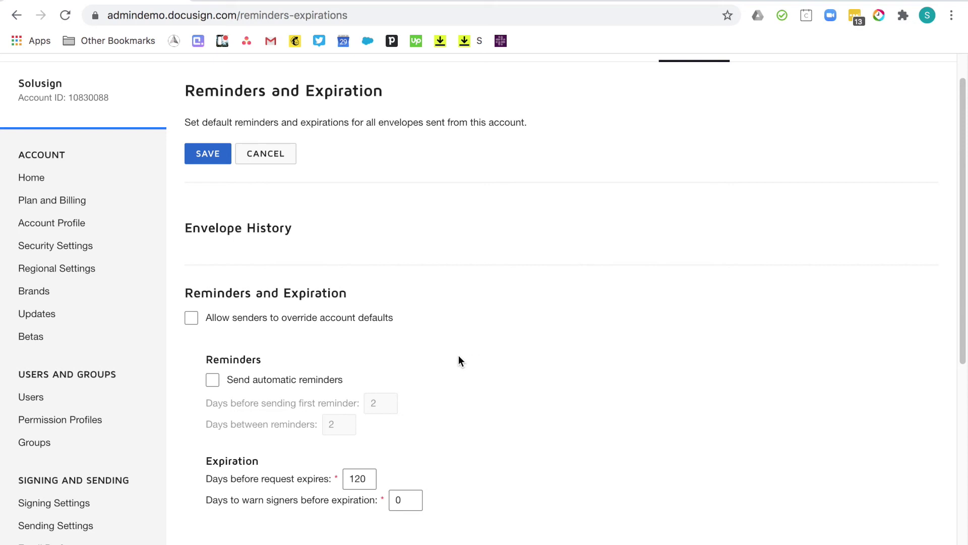
Turn on automatic reminders at 2 days, repeating every 2 days, and change request expiration from 120 to 10 days.
left_click(212, 379)
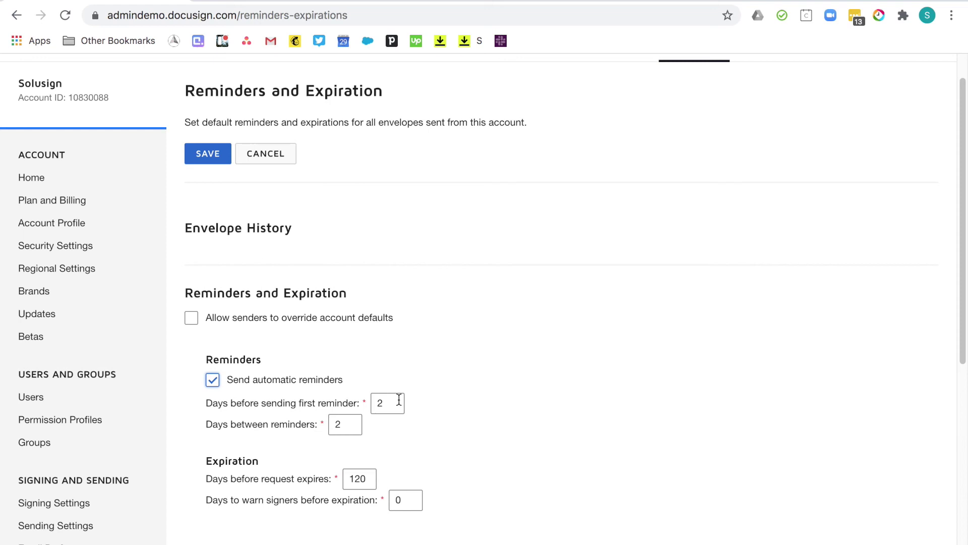
double_click(340, 424)
left_click(368, 478)
left_click(367, 476)
key("BackSpace")
key("BackSpace")
type("0")
scroll(573, 363, "down", 3)
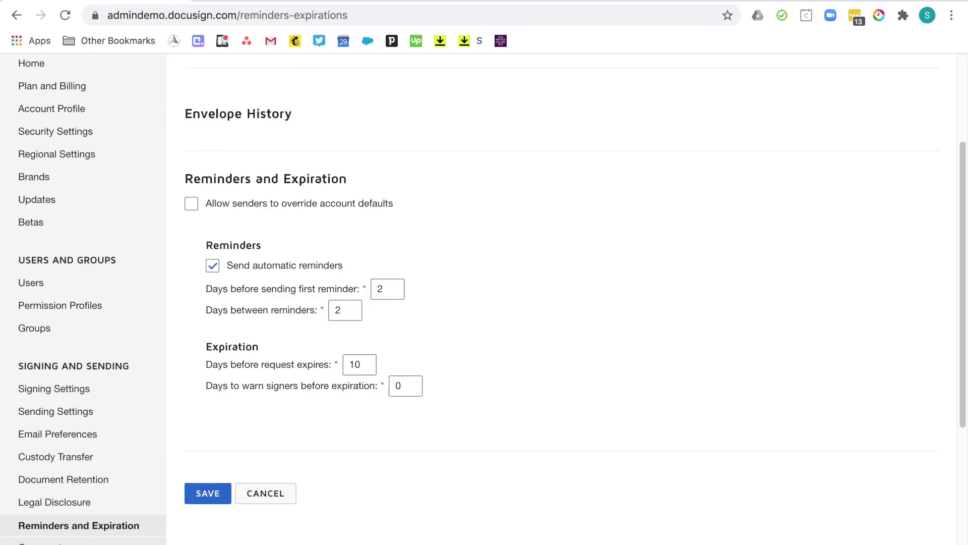
left_click(30, 542)
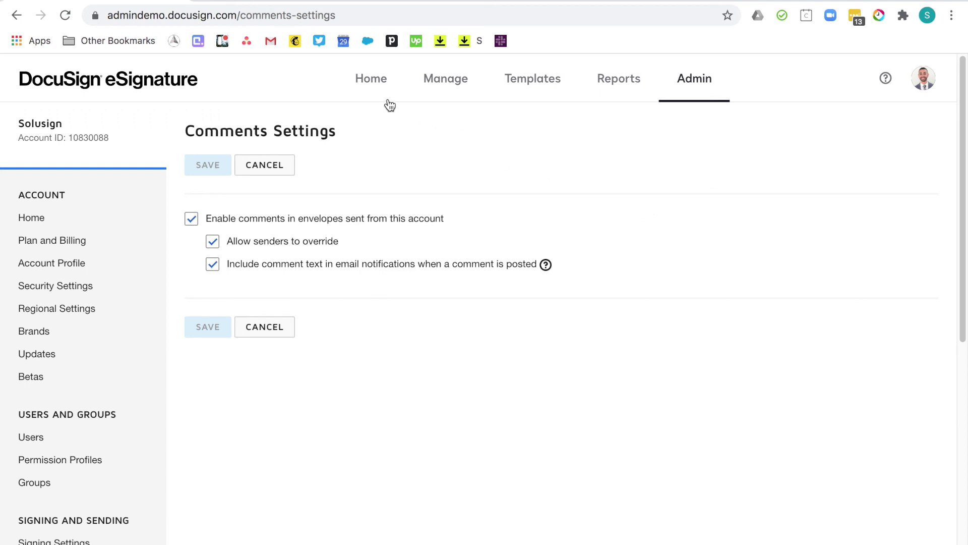
After checking the comment settings, return to the eSignature Home page.
left_click(375, 83)
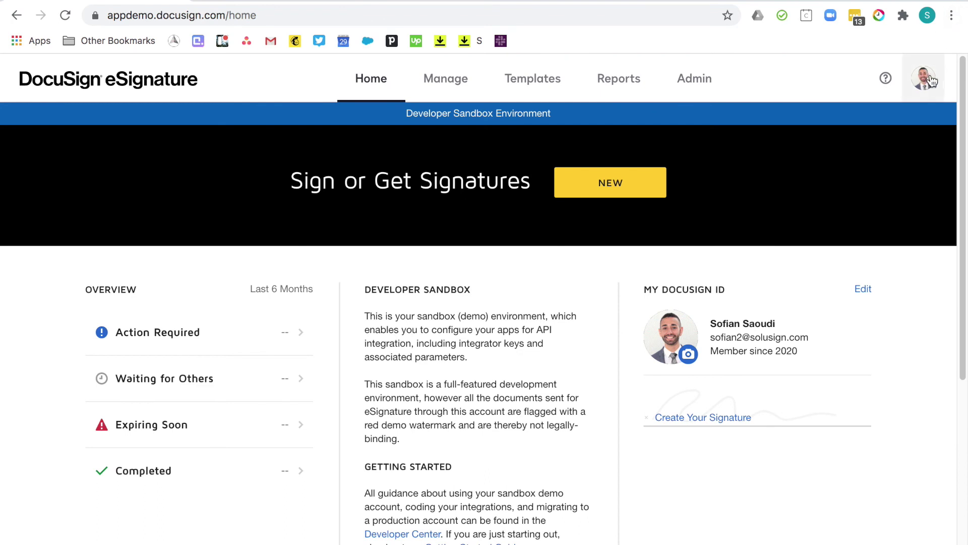
Choose My Preferences from the avatar menu to show Personal Information.
left_click(928, 80)
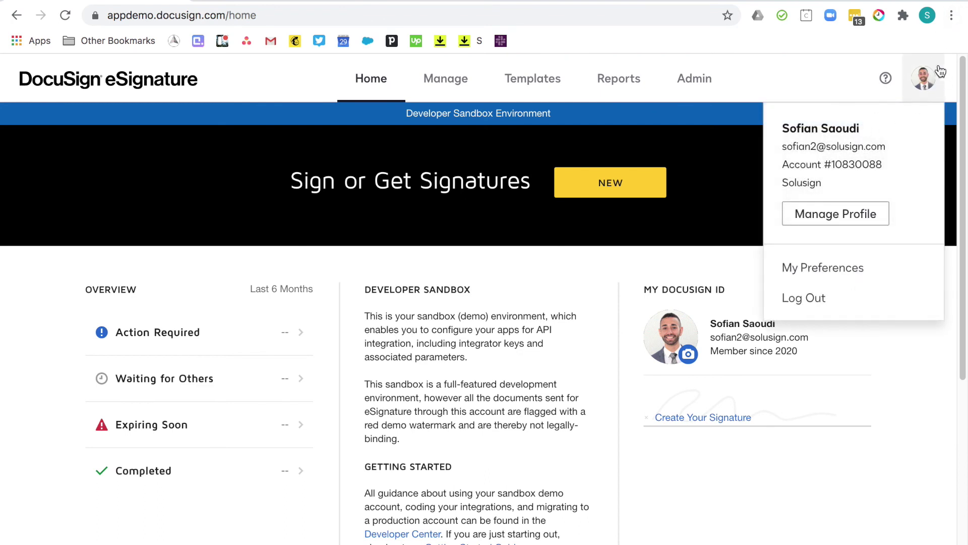
left_click(837, 268)
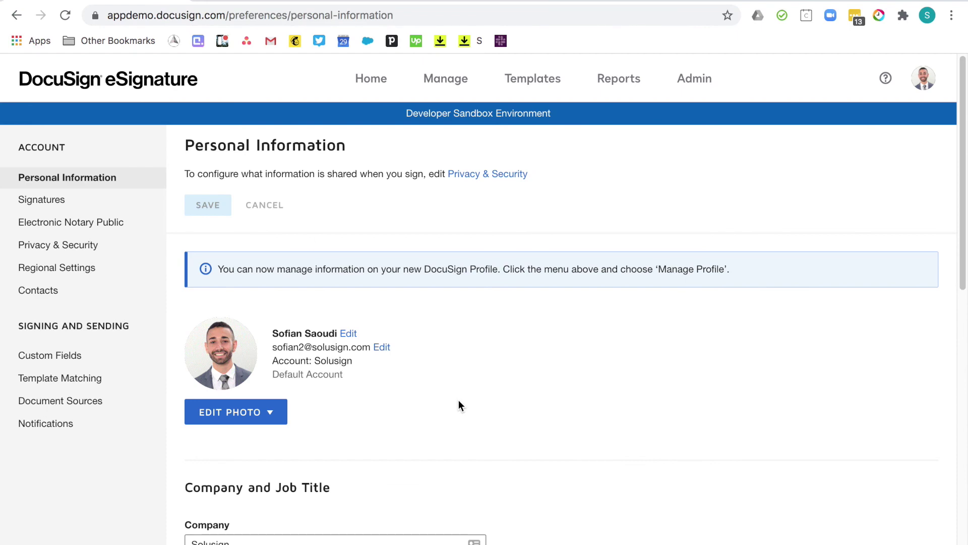
Preview the new-signature creator's Draw and Upload tabs, then cancel without adding a signature.
left_click(73, 207)
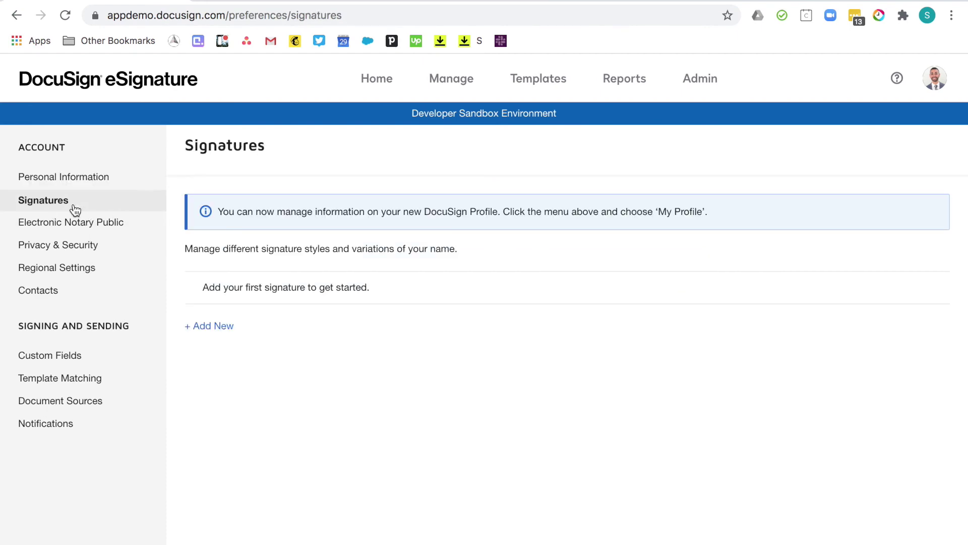
left_click(224, 329)
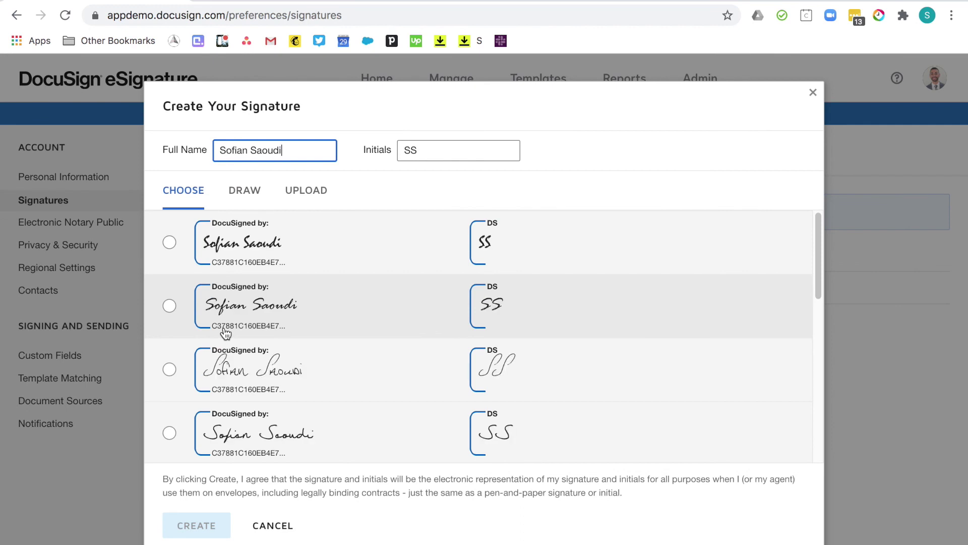
left_click(244, 190)
left_click(305, 191)
left_click(394, 179)
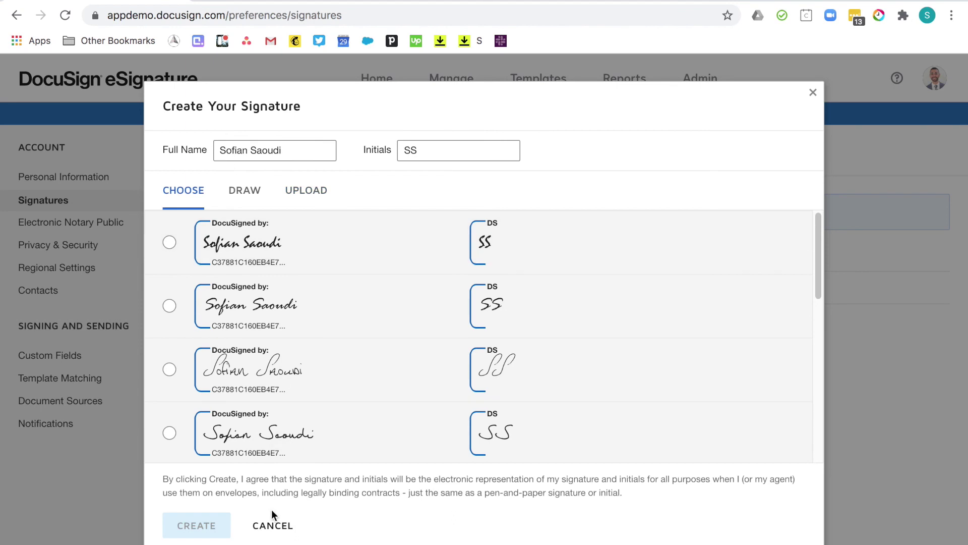
left_click(274, 527)
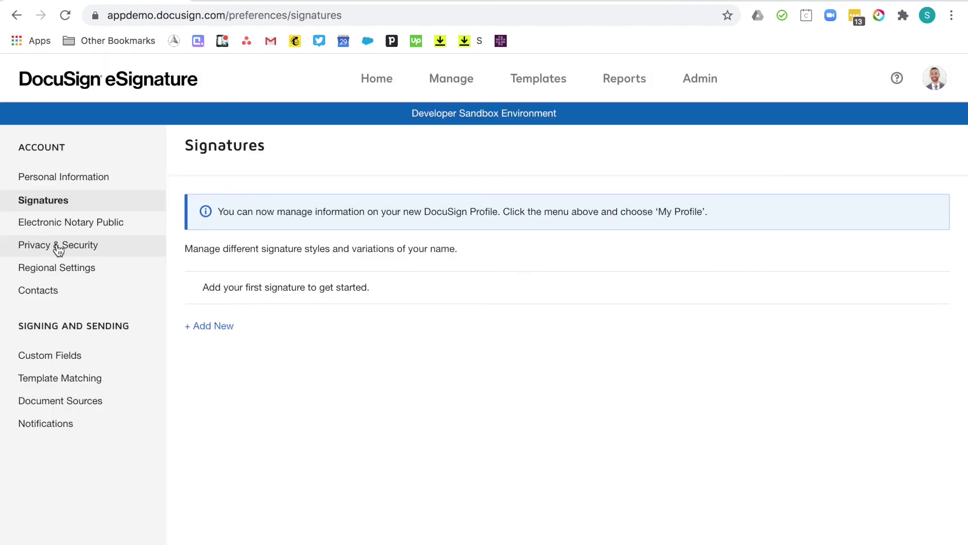
left_click(58, 247)
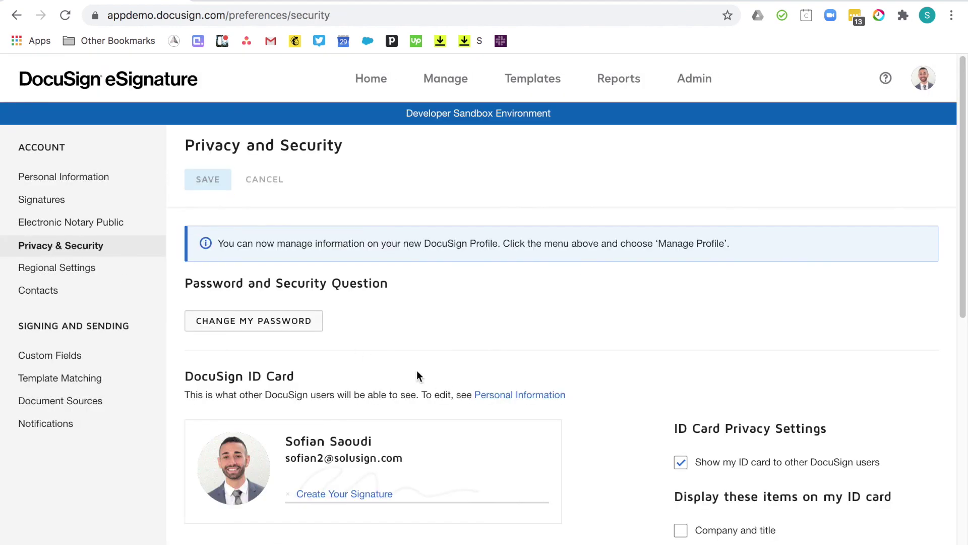
Review Privacy & Security, then check Regional Settings: computer time zone, 6/29/2020 dates, English.
scroll(441, 334, "down", 4)
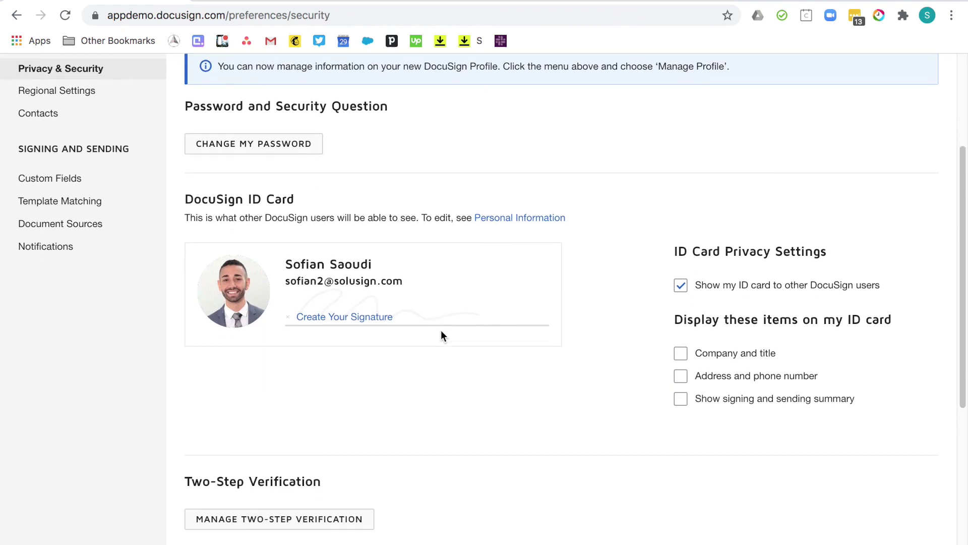
scroll(441, 331, "down", 3)
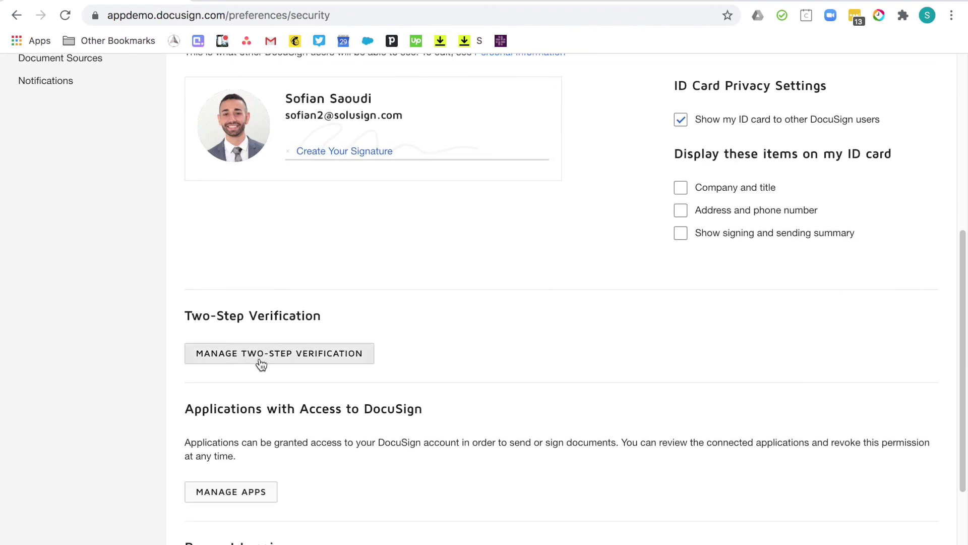
scroll(82, 272, "up", 6)
left_click(82, 270)
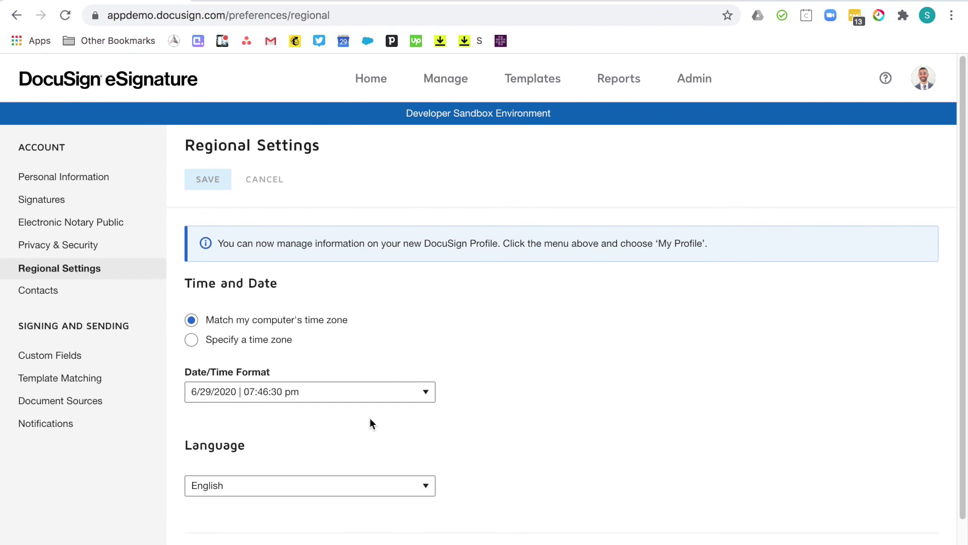
left_click(46, 429)
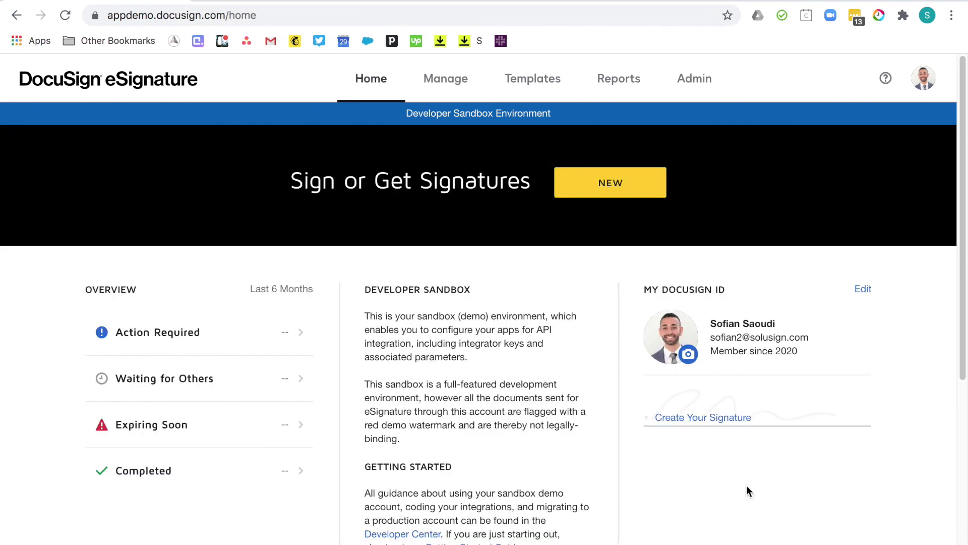